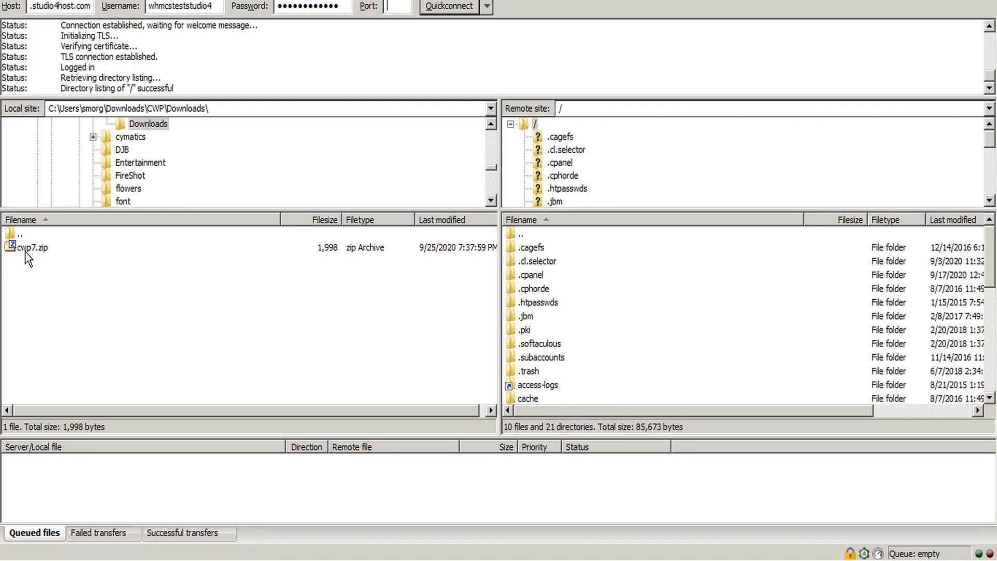
Show the local Downloads folder holding cwp7.zip beside the remote server's root listing in FileZilla
click(34, 274)
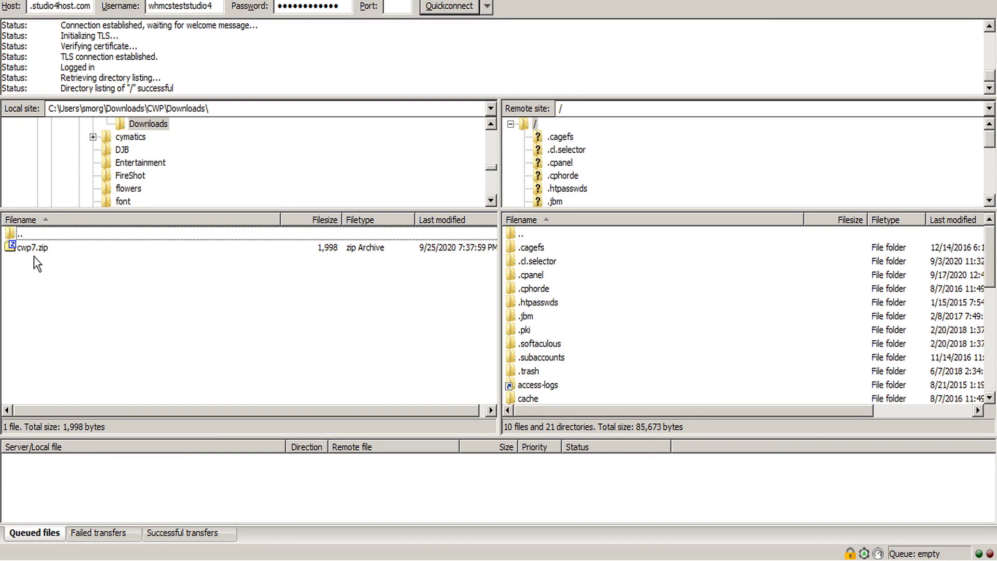
Open cwp7.zip in 7-Zip, extract its cwp7 folder into Downloads, and close 7-Zip
right_click(33, 248)
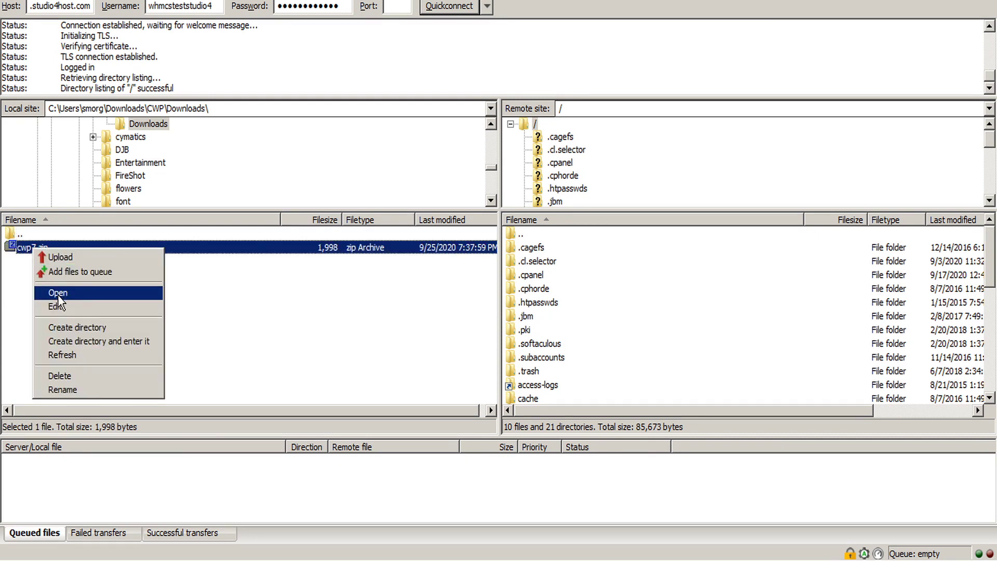
click(57, 293)
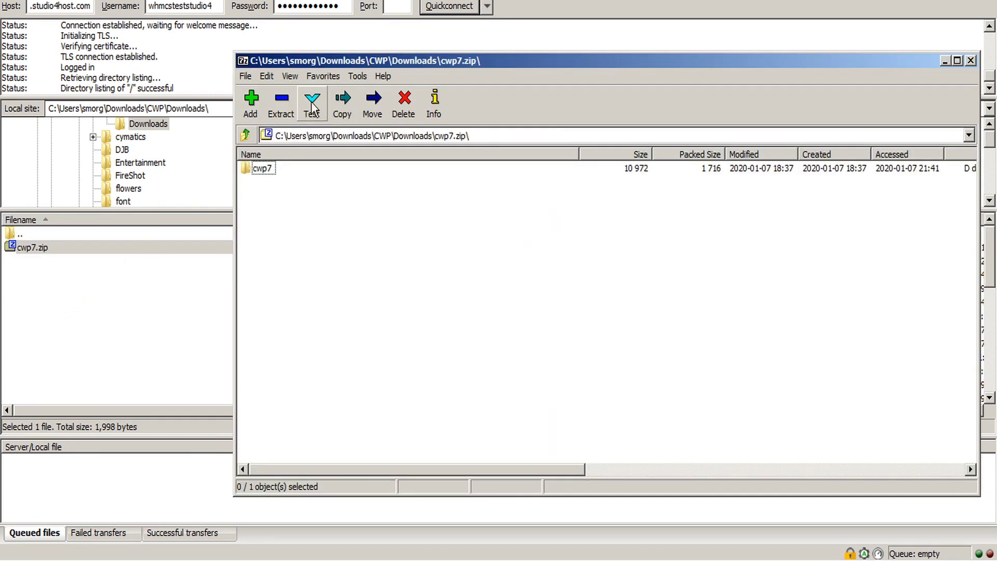
click(281, 107)
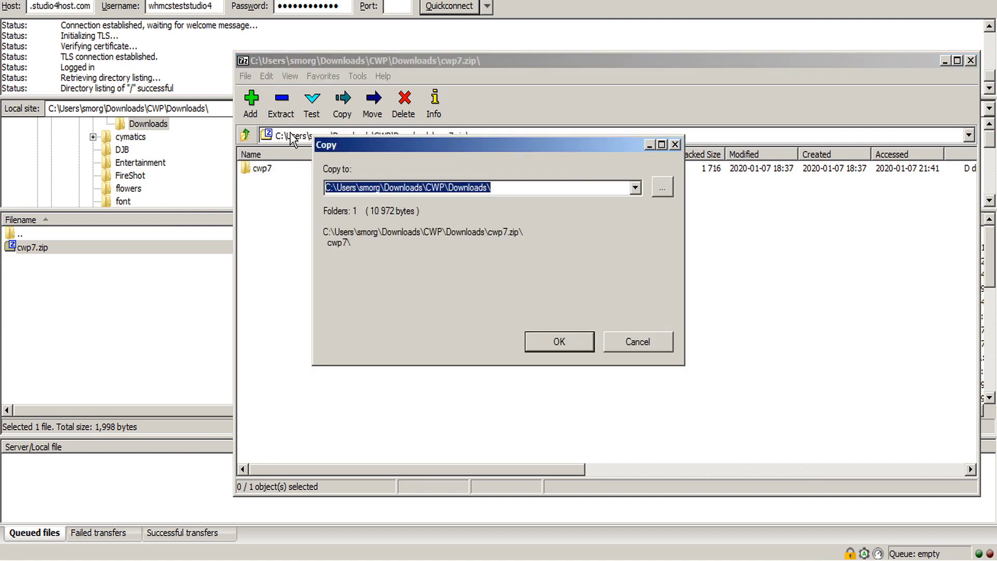
click(558, 343)
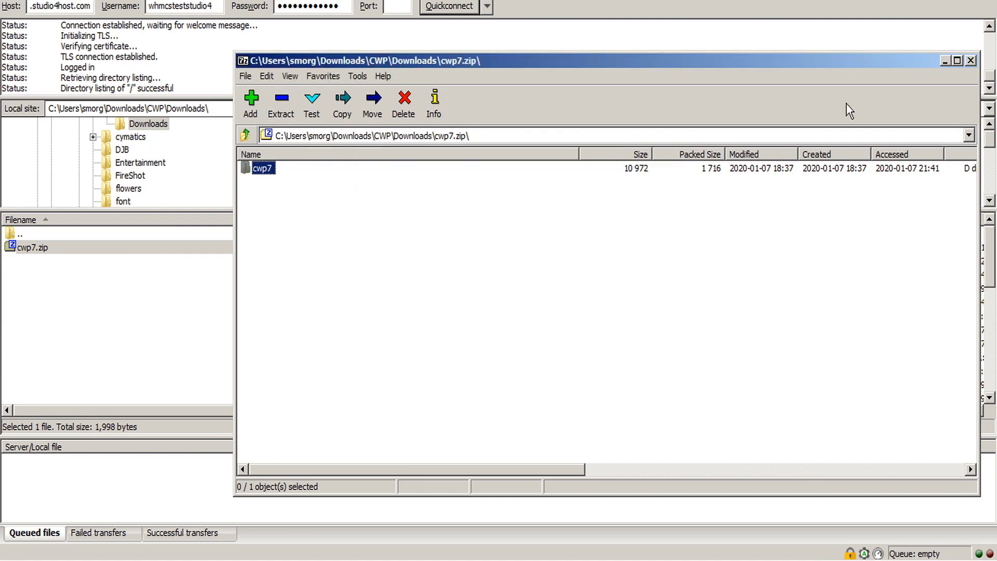
click(970, 60)
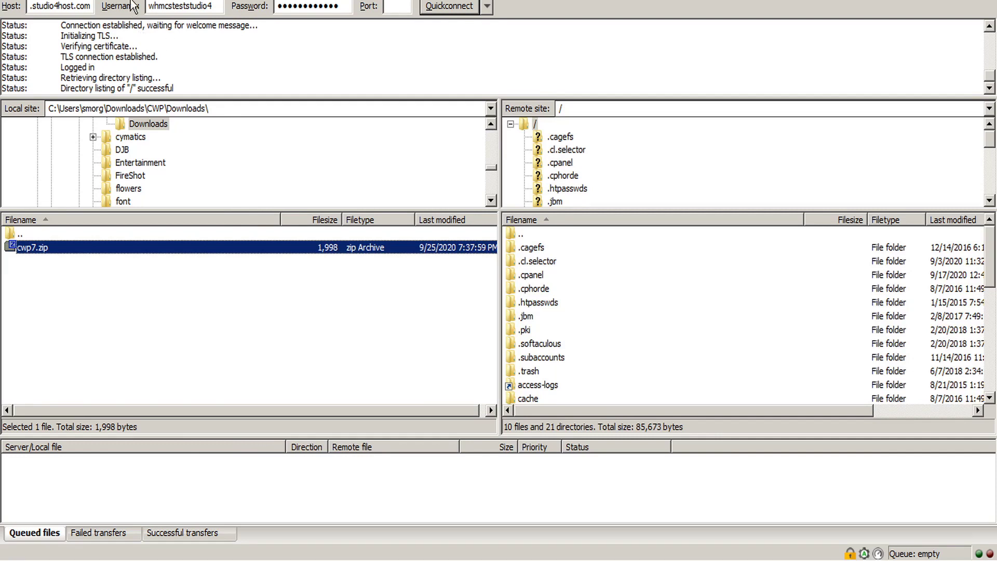
Refresh the file lists and browse the remote pane to /public_html/modules/servers
key(F5)
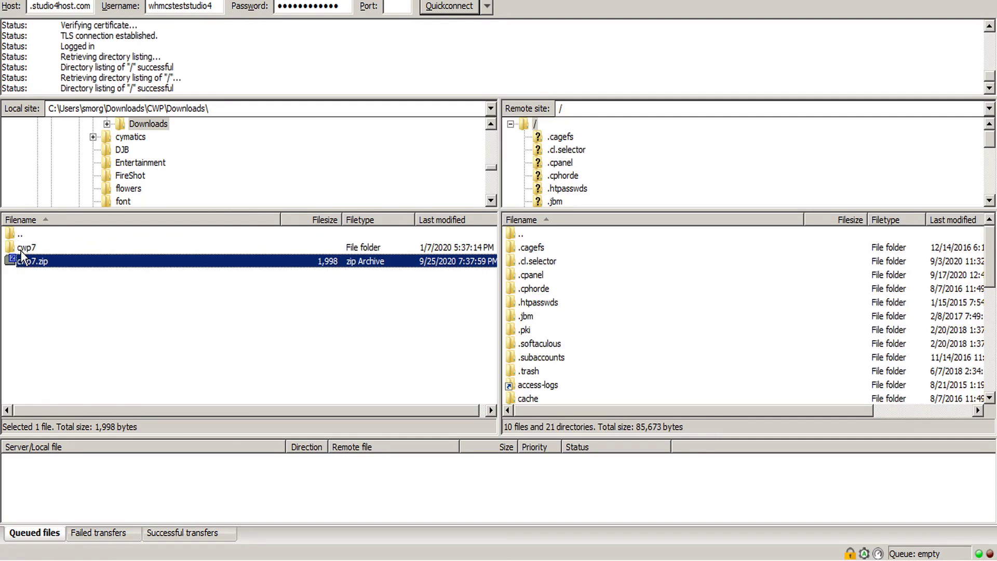
click(22, 250)
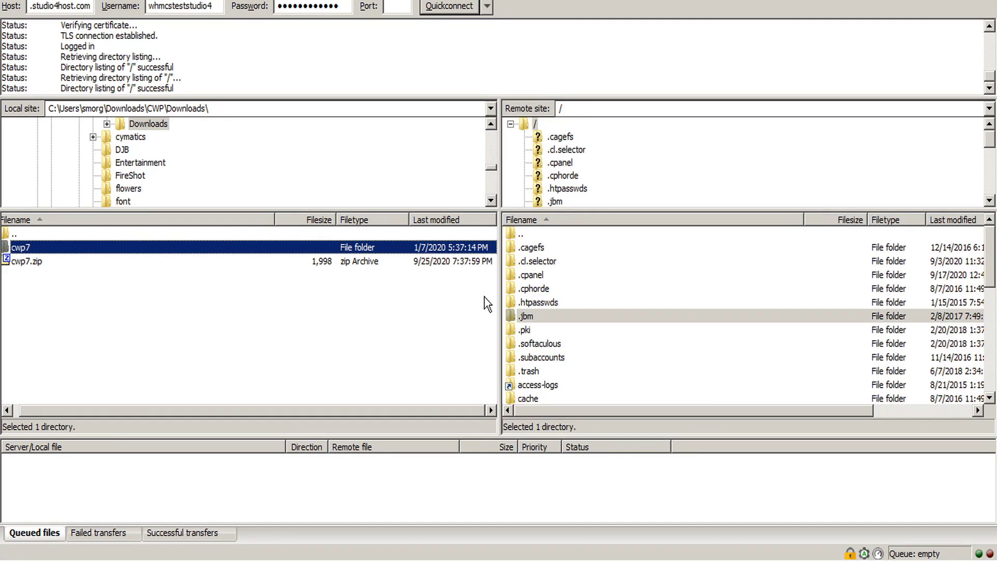
click(559, 304)
scroll(545, 335, down, 3)
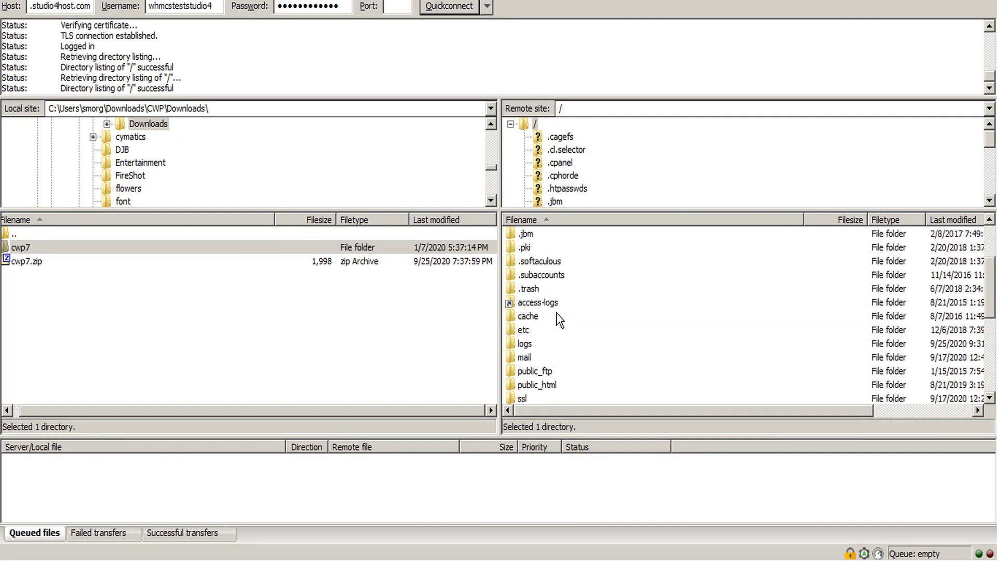
double_click(536, 346)
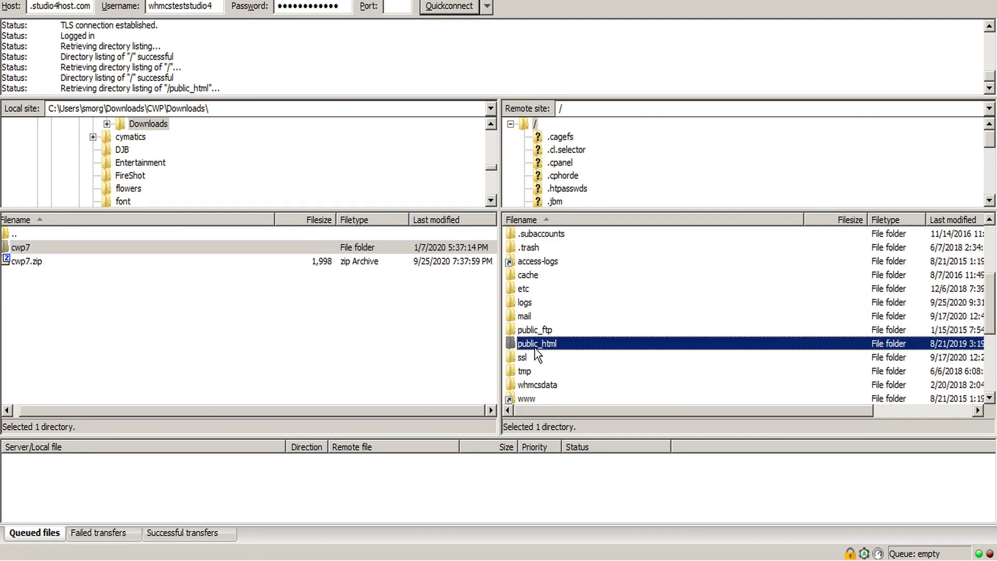
scroll(601, 304, down, 1)
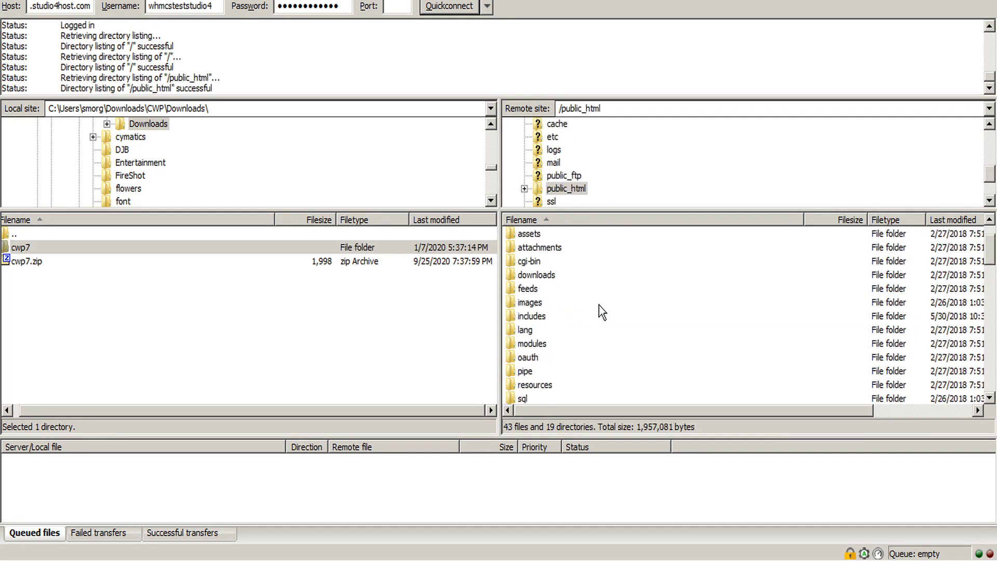
double_click(519, 343)
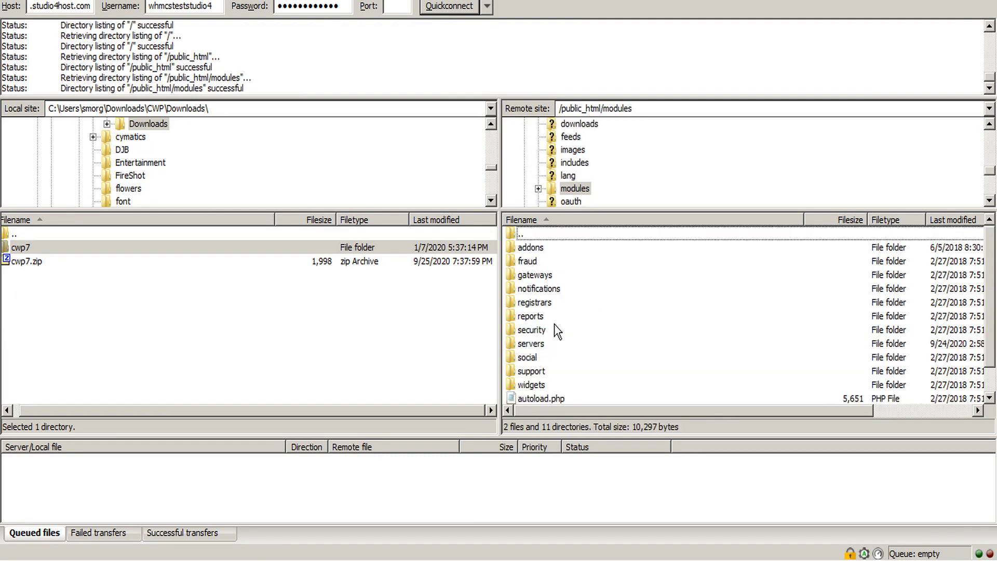
click(511, 344)
double_click(512, 344)
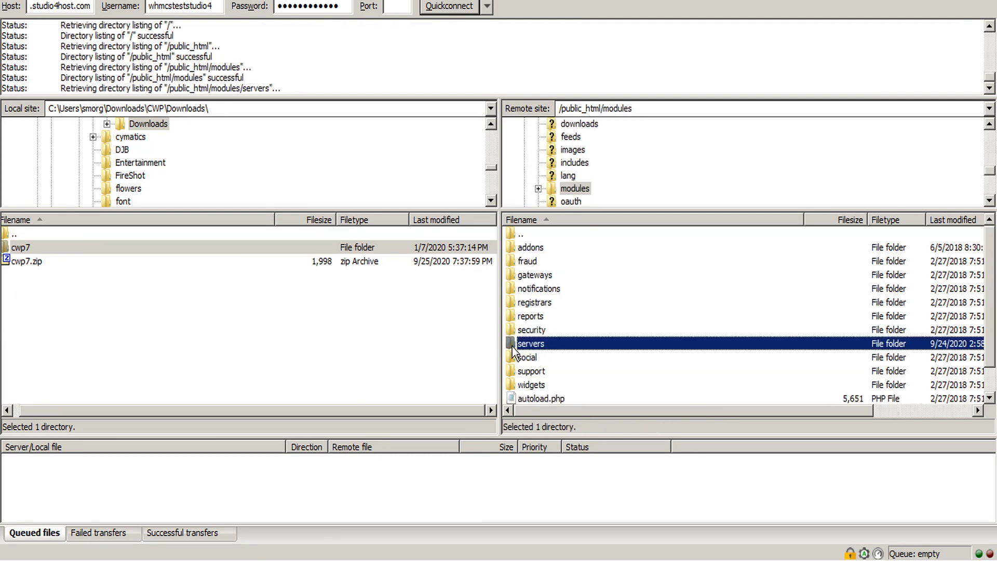
scroll(556, 284, down, 6)
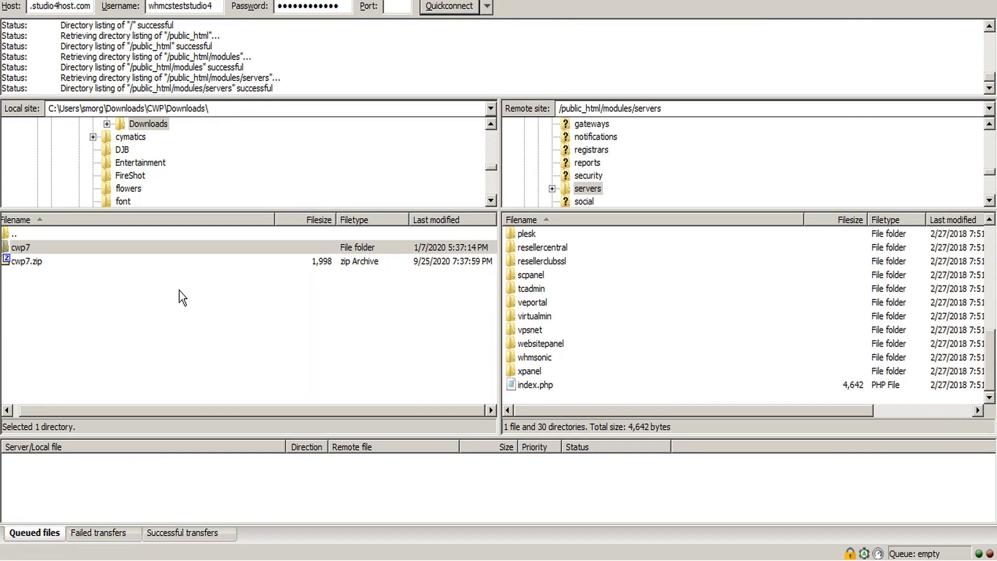
Upload the local cwp7 folder into servers and check that cwp7.php is inside it
drag(22, 252, 551, 392)
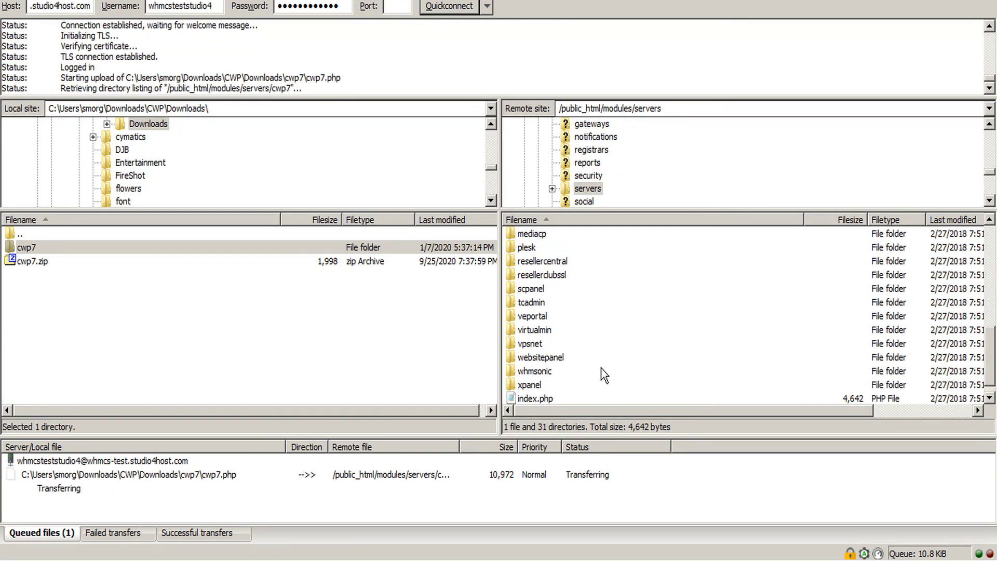
click(514, 301)
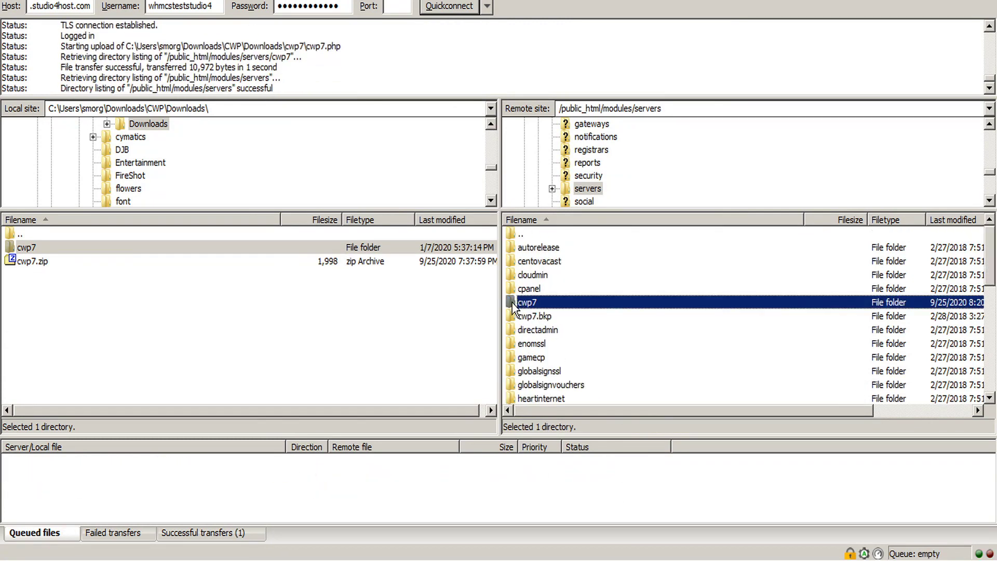
double_click(513, 302)
click(536, 248)
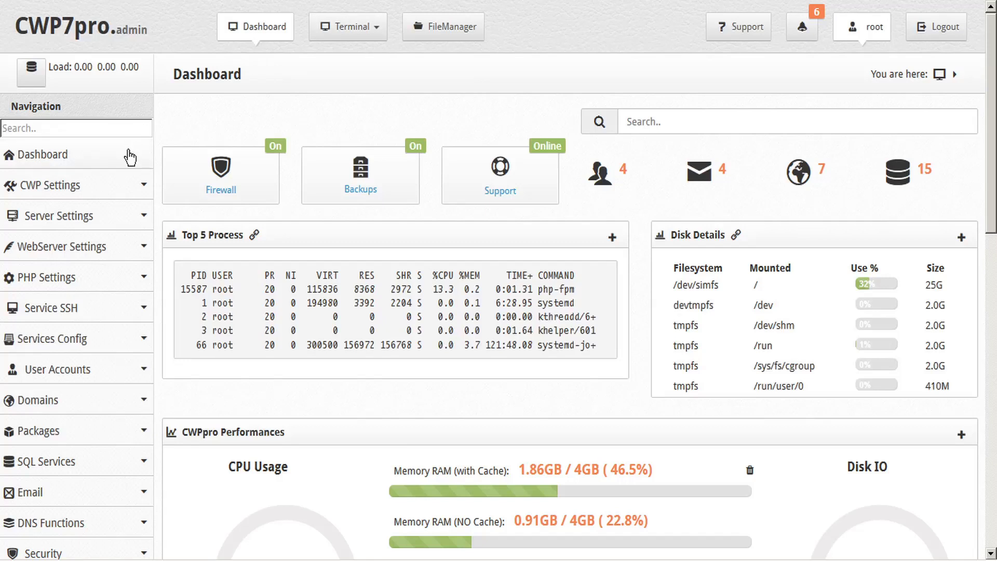
Go to API Manager under CWP Settings in the sidebar
click(132, 187)
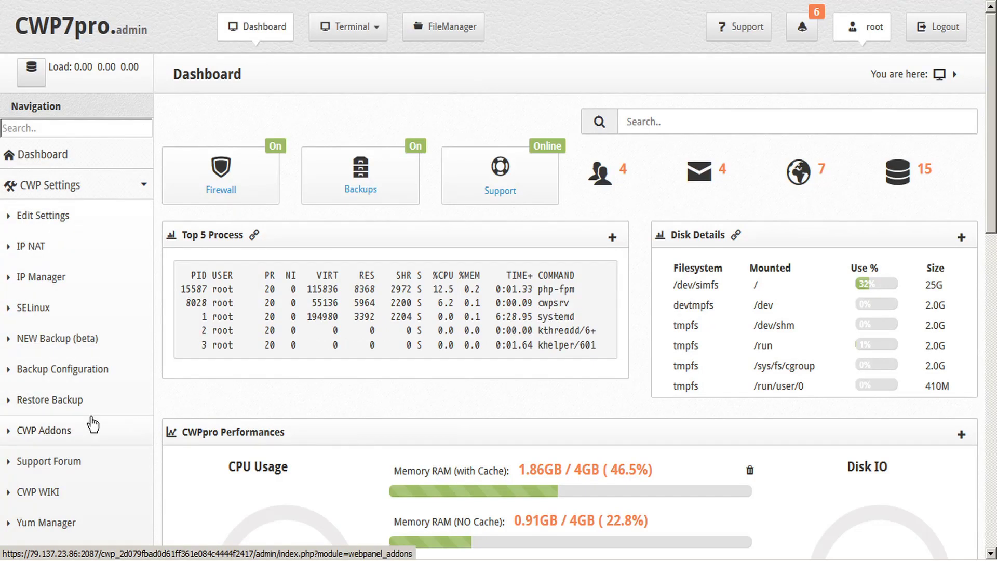
scroll(93, 424, down, 3)
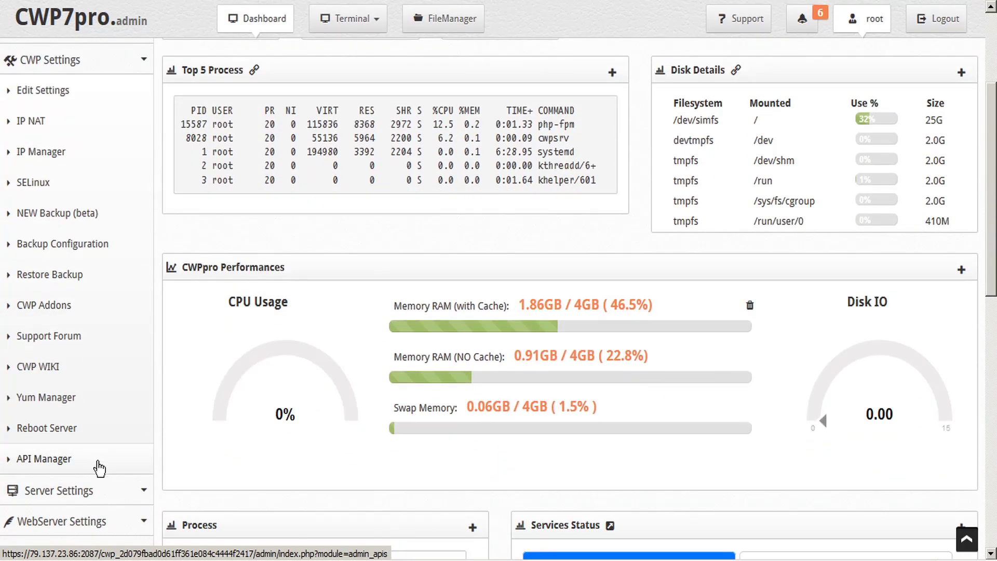
click(98, 465)
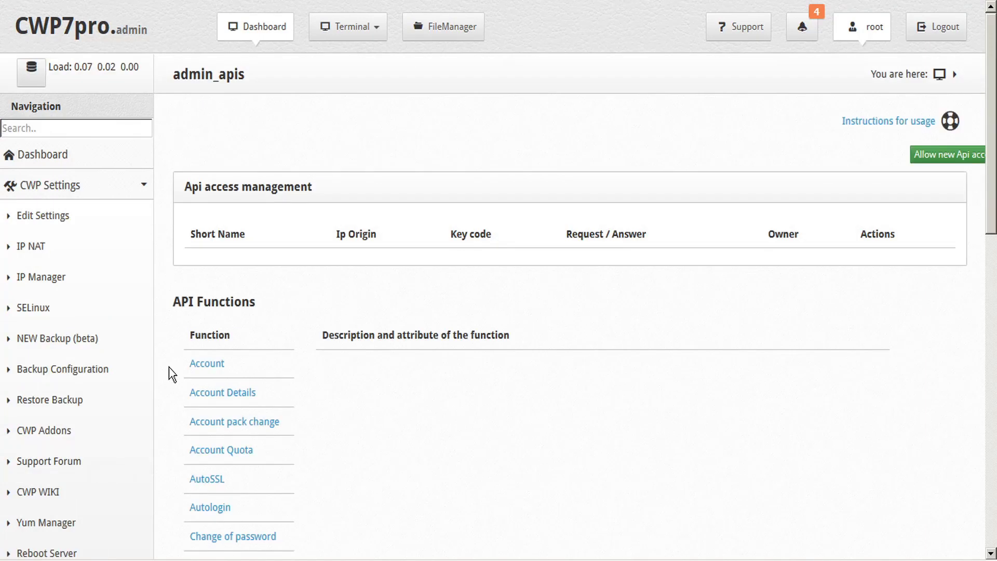
Start a new API access named WHMCS for IP 37.187.72.216 with a generated key and JSON format
click(954, 157)
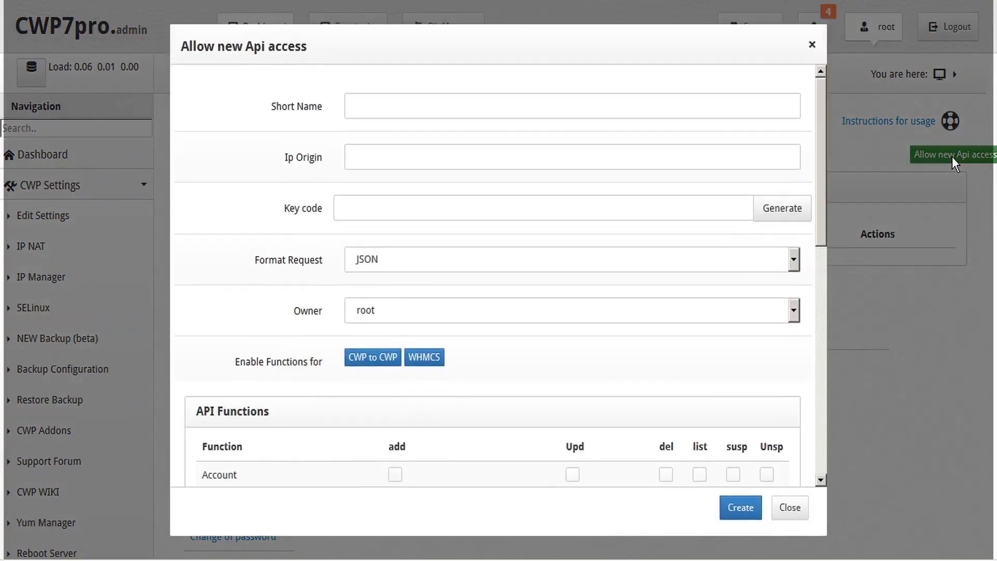
click(552, 104)
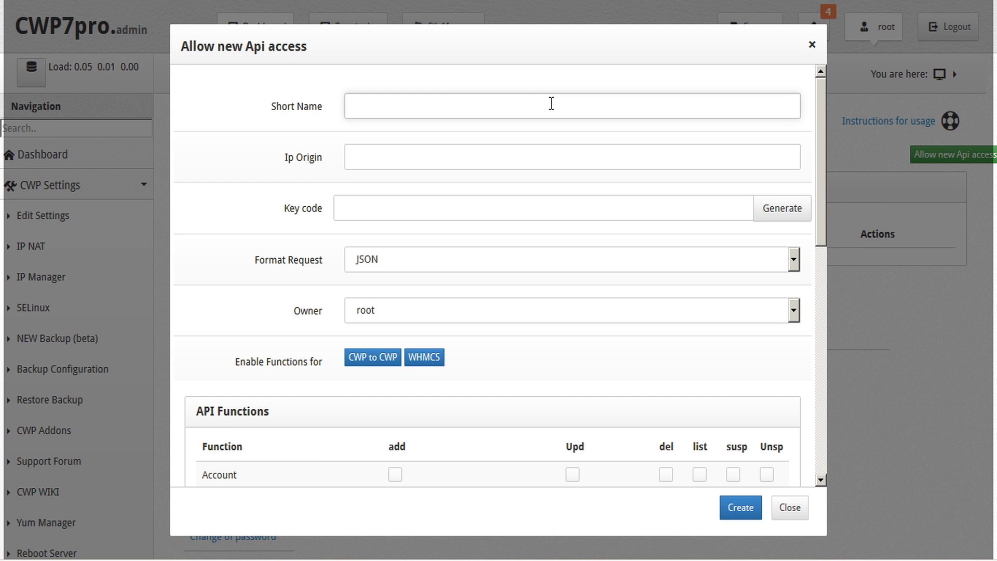
text(WHMCS)
click(403, 153)
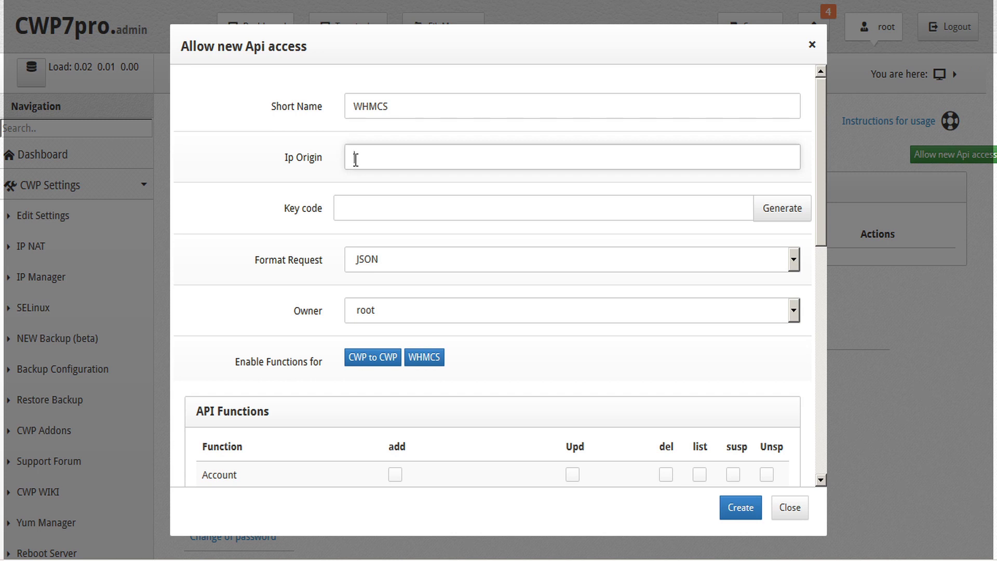
key(ctrl+v)
click(372, 213)
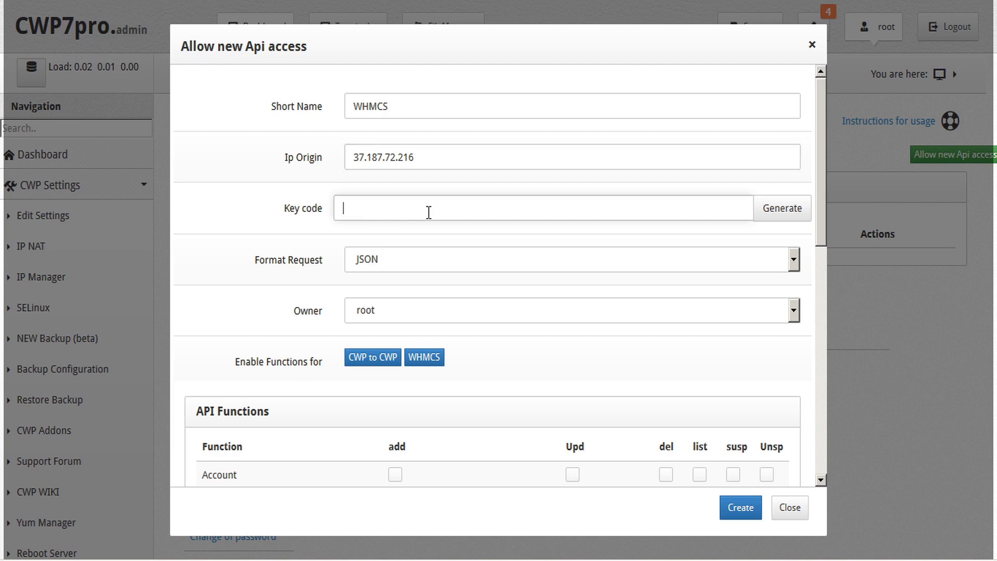
click(792, 213)
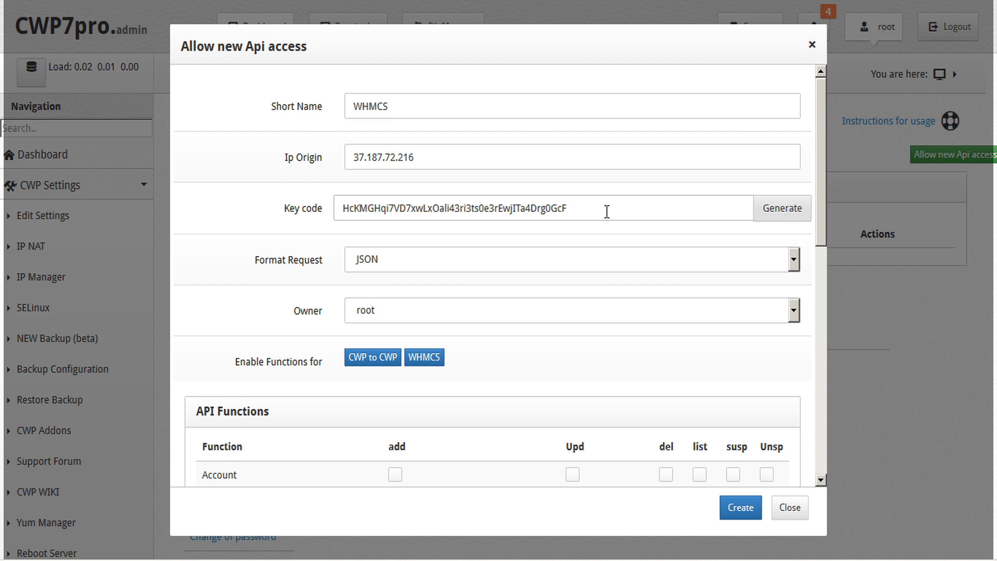
click(397, 265)
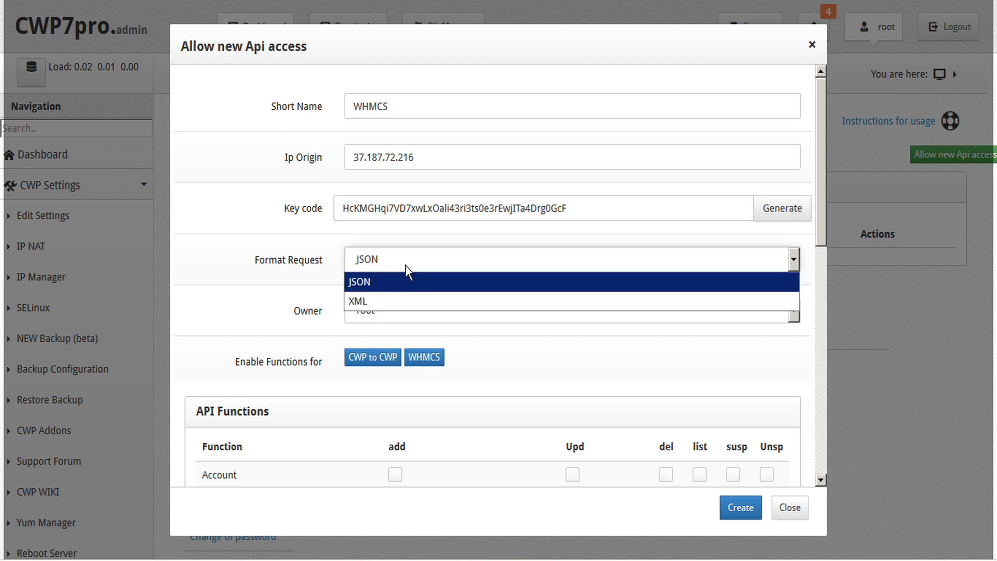
click(409, 266)
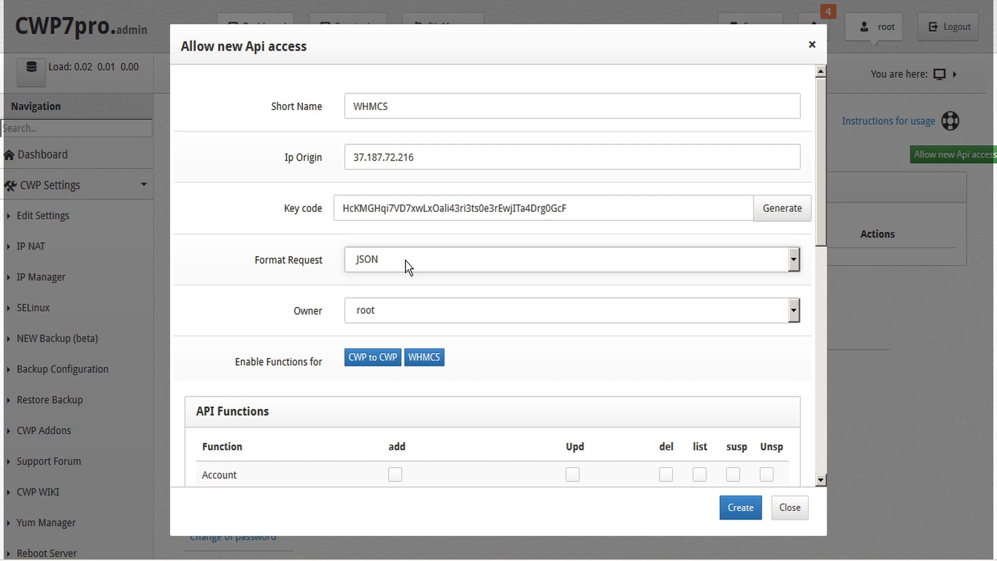
Keep root as owner, apply the WHMCS function preset, and create the API access
key(Tab)
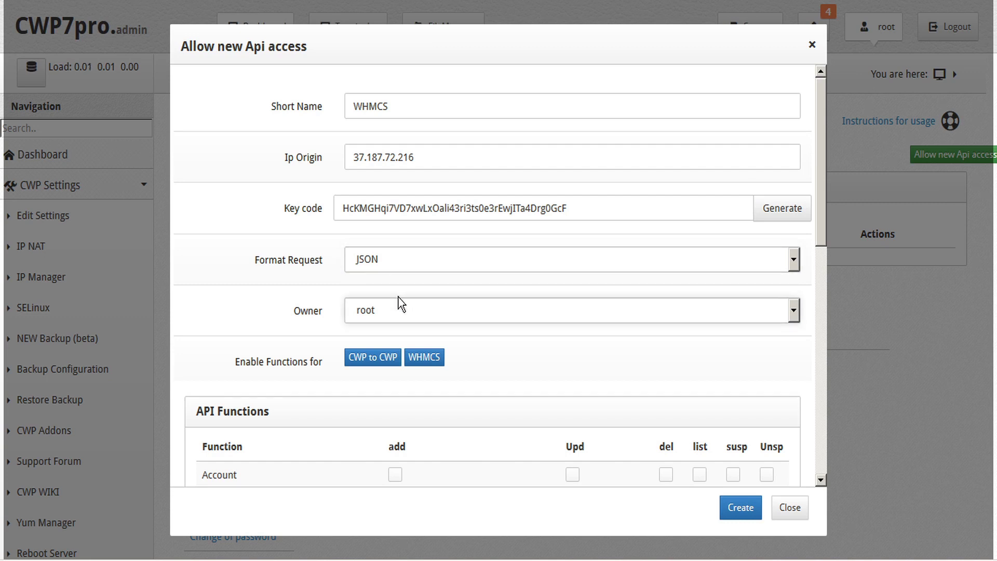
click(402, 318)
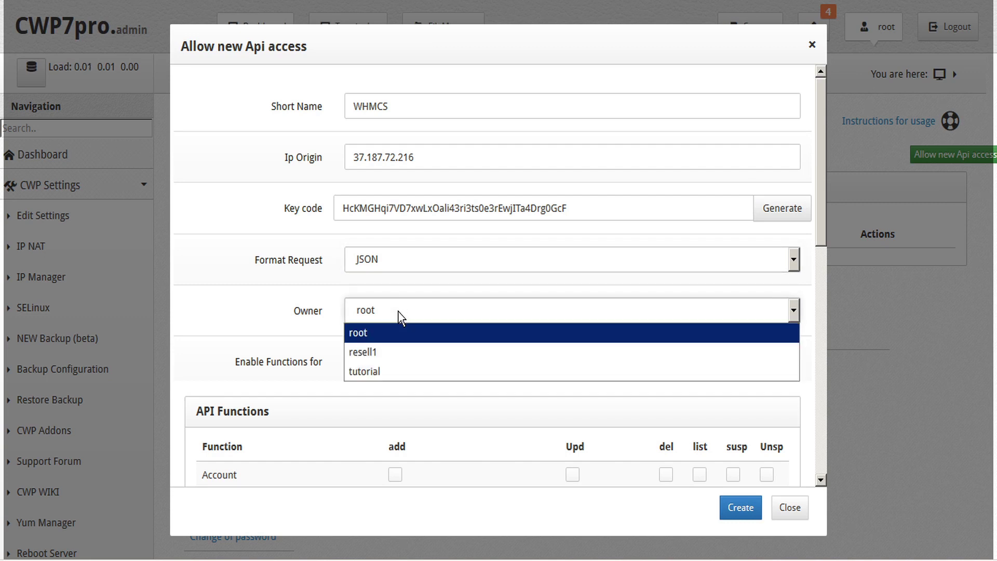
click(401, 318)
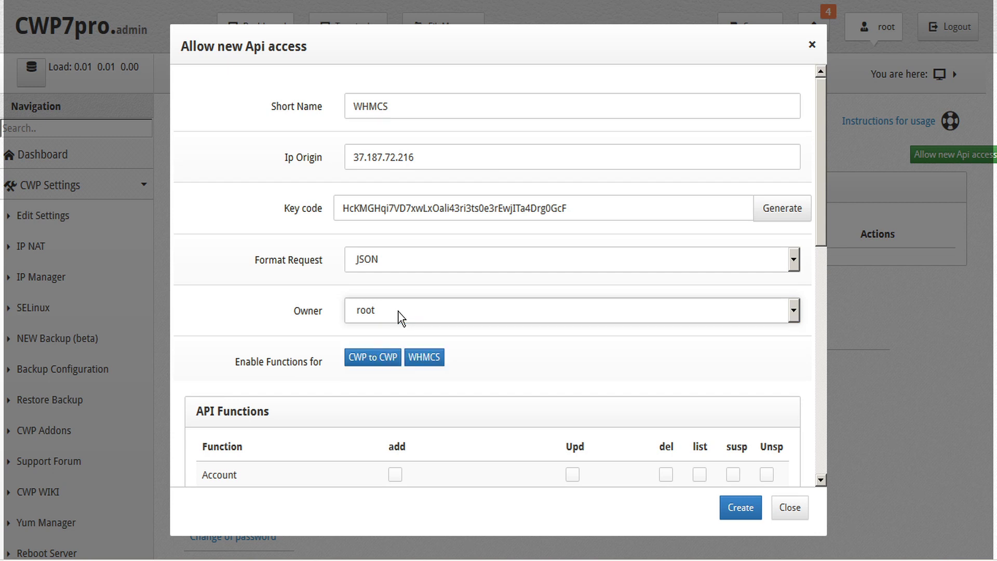
scroll(403, 308, down, 5)
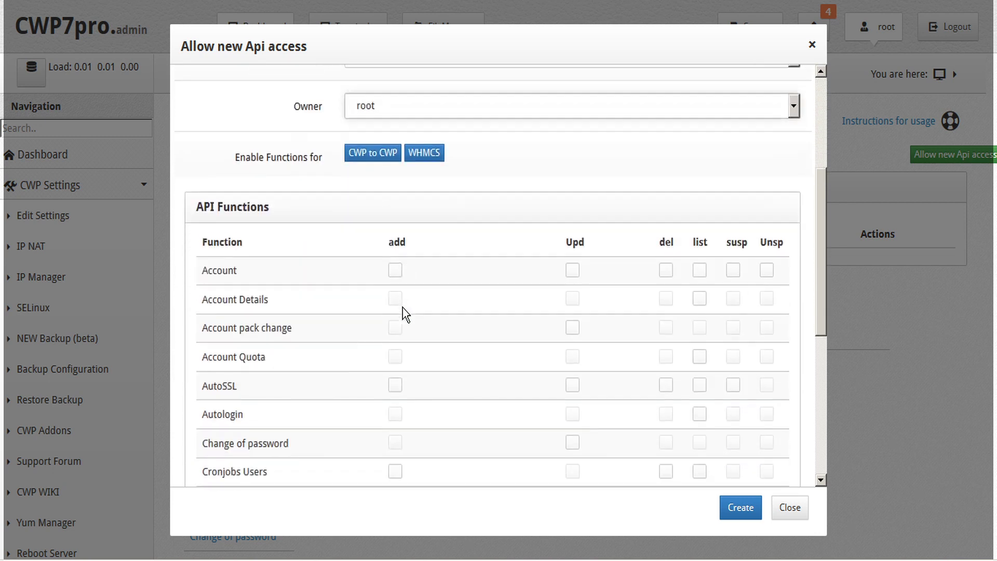
scroll(404, 270, up, 1)
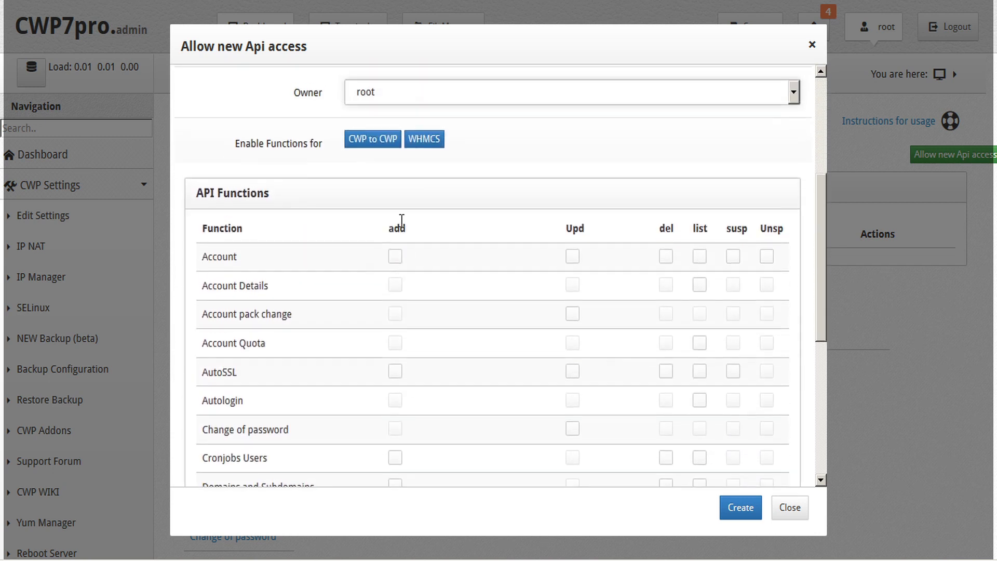
click(429, 149)
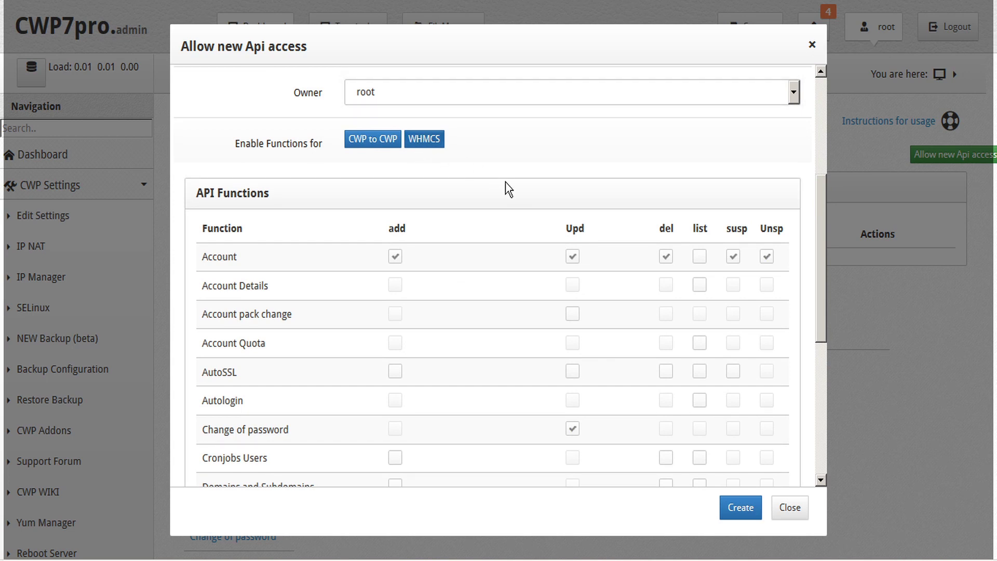
scroll(506, 181, down, 5)
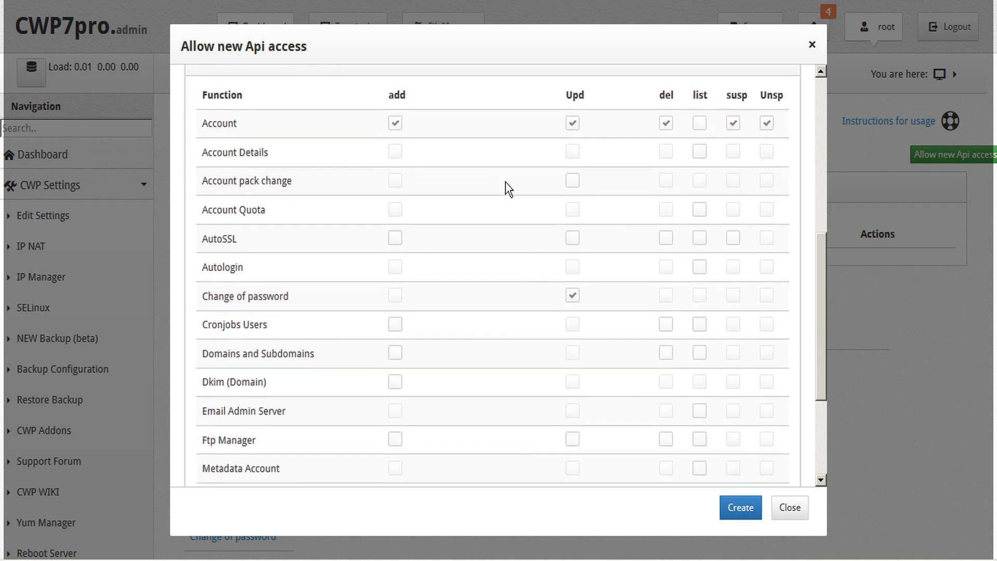
scroll(505, 182, down, 5)
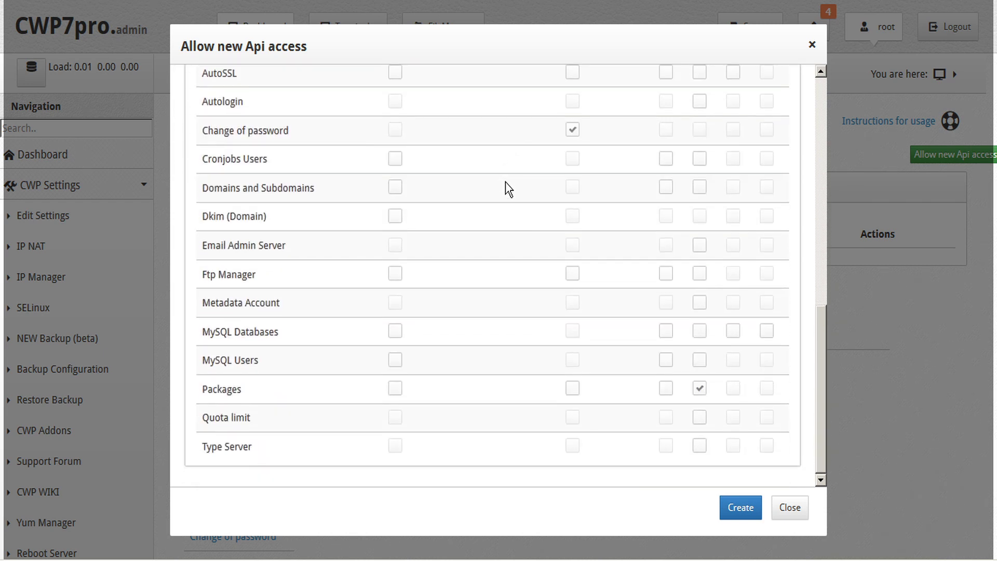
click(747, 507)
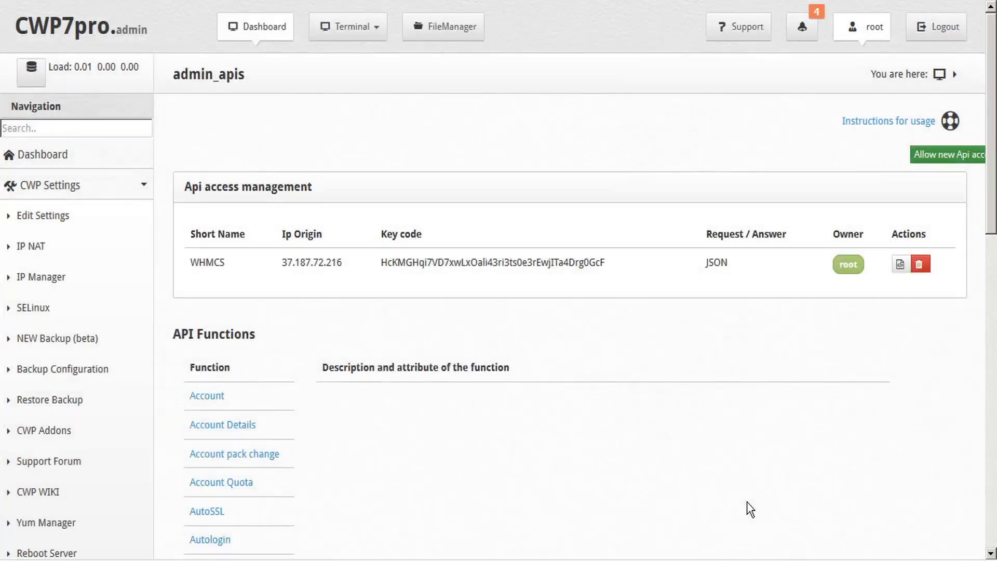
Select the WHMCS API key code for copying and go back to the Dashboard
double_click(479, 262)
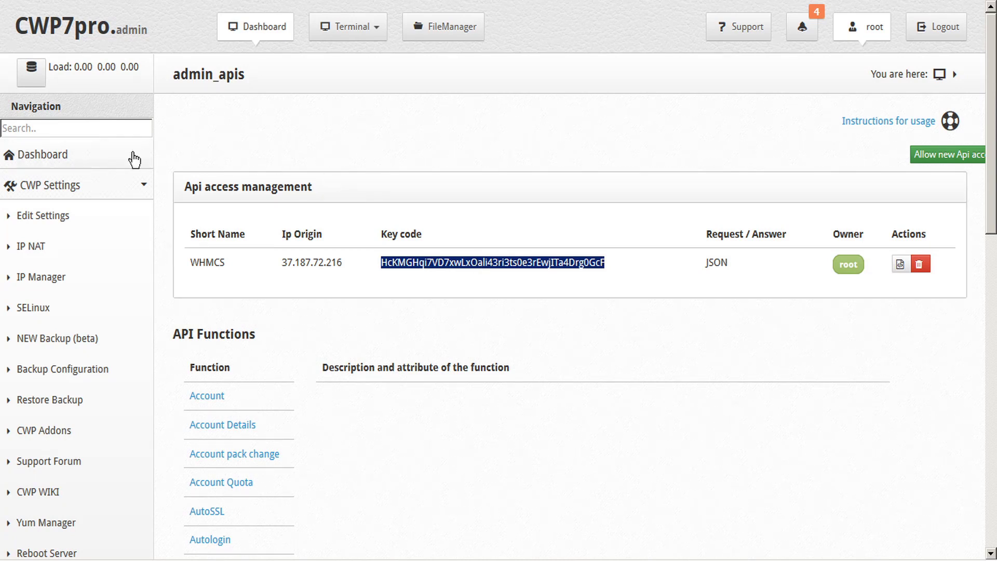
click(113, 159)
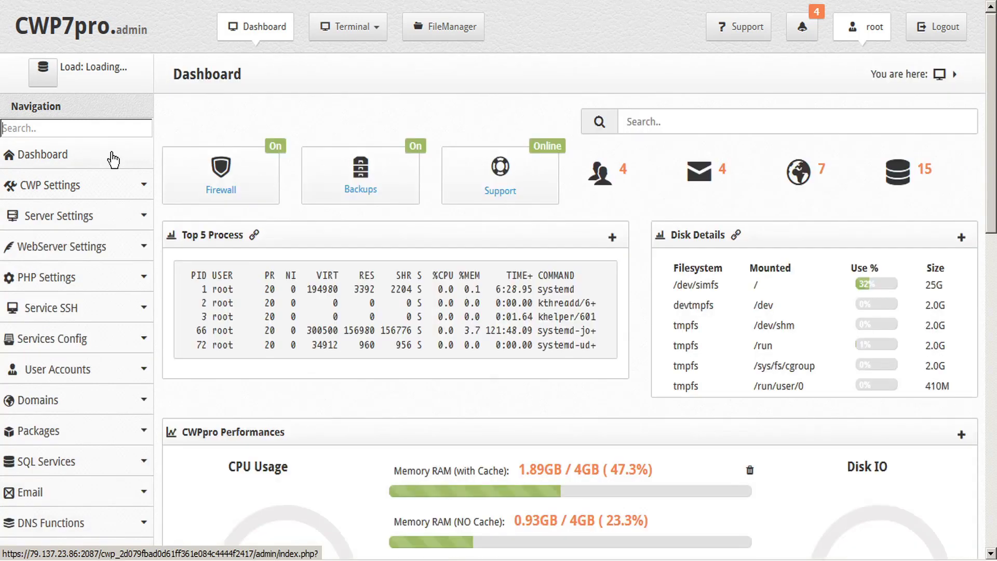
Open the Firewall manager from the dashboard and scroll down to Whitelist configuration
click(242, 182)
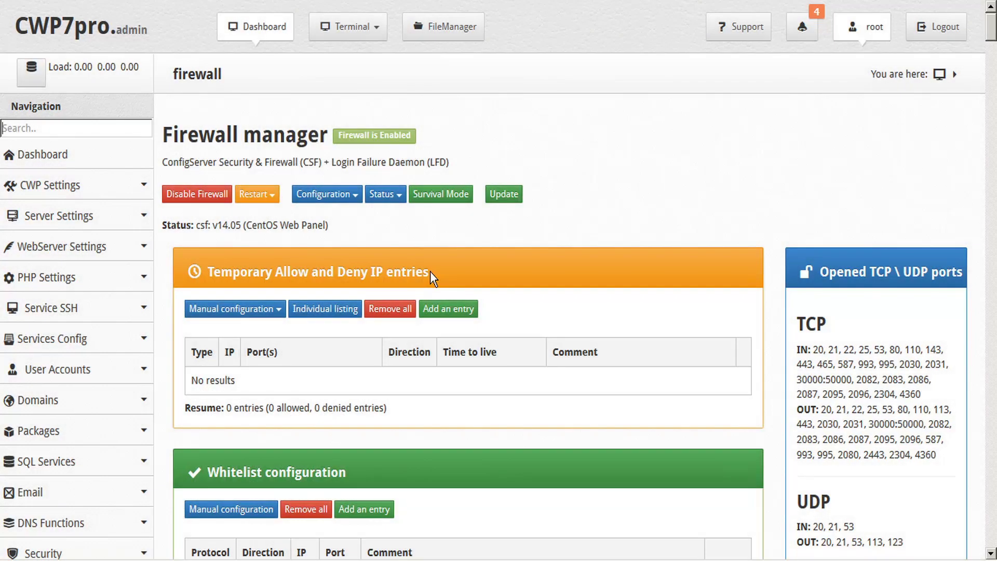
scroll(431, 271, down, 5)
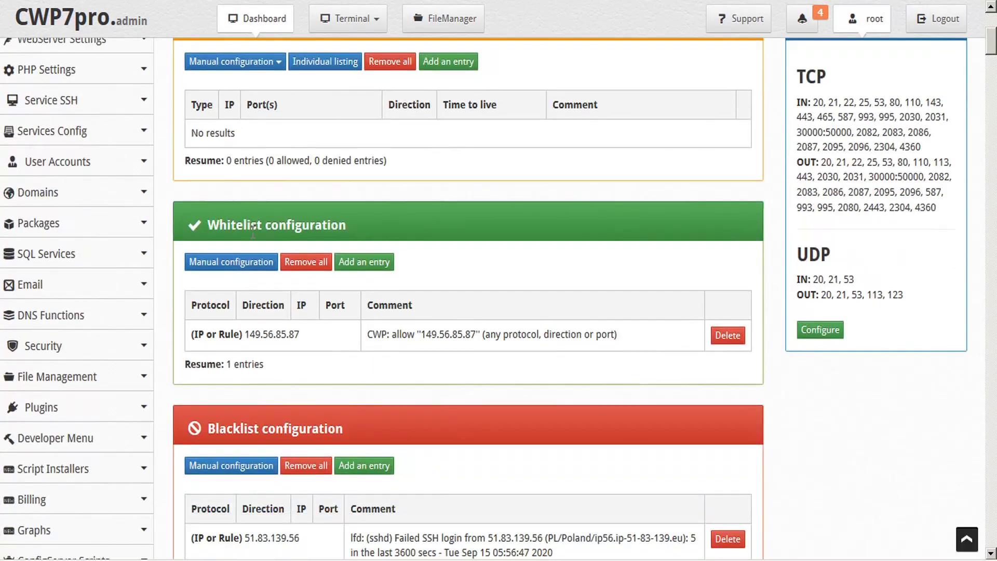
Add a whitelist entry with the pasted IP 37.187.72.216
click(372, 263)
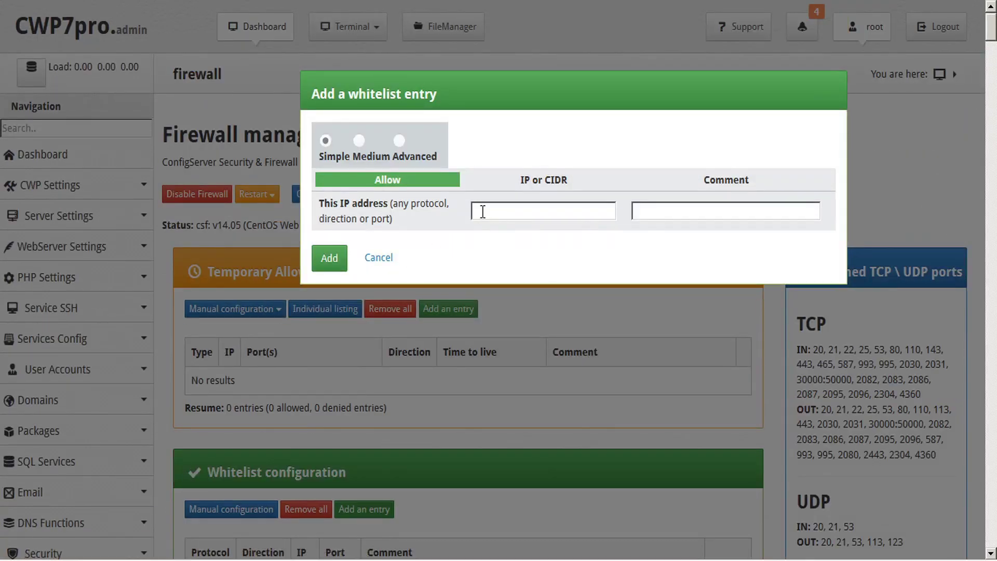
click(482, 211)
text(37.187.72.216)
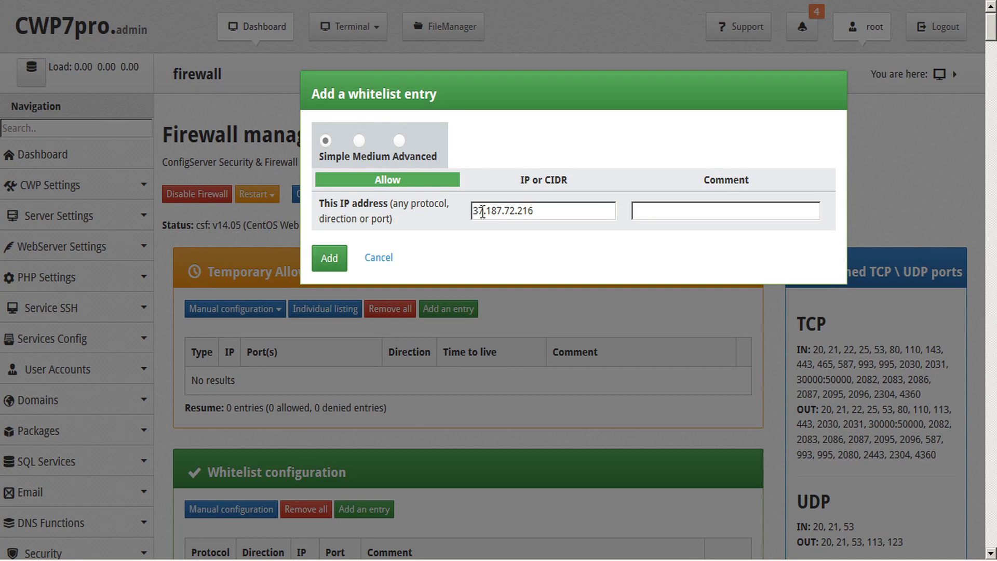
click(329, 261)
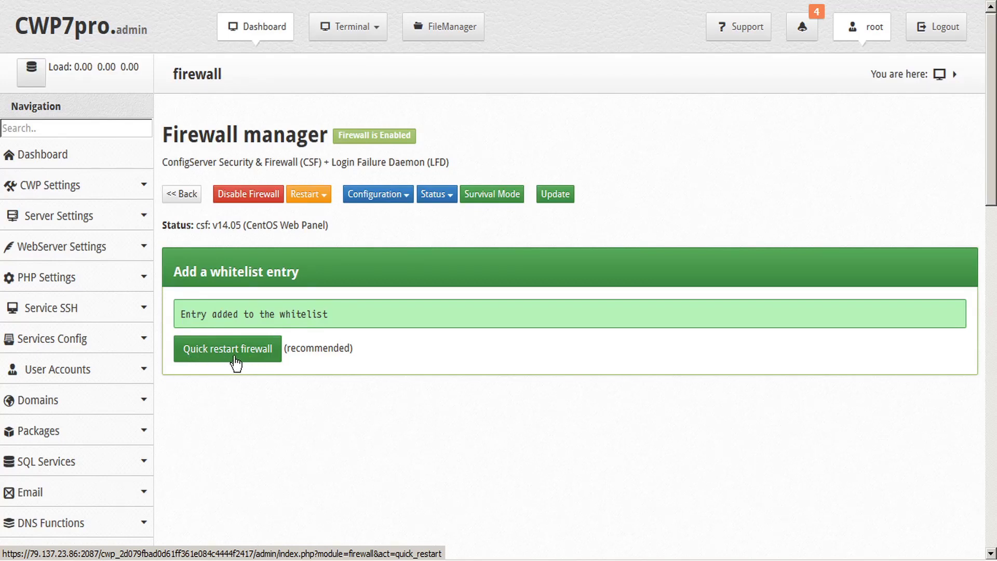
Restart the firewall, then go back and scroll to the whitelist in Firewall manager
click(325, 200)
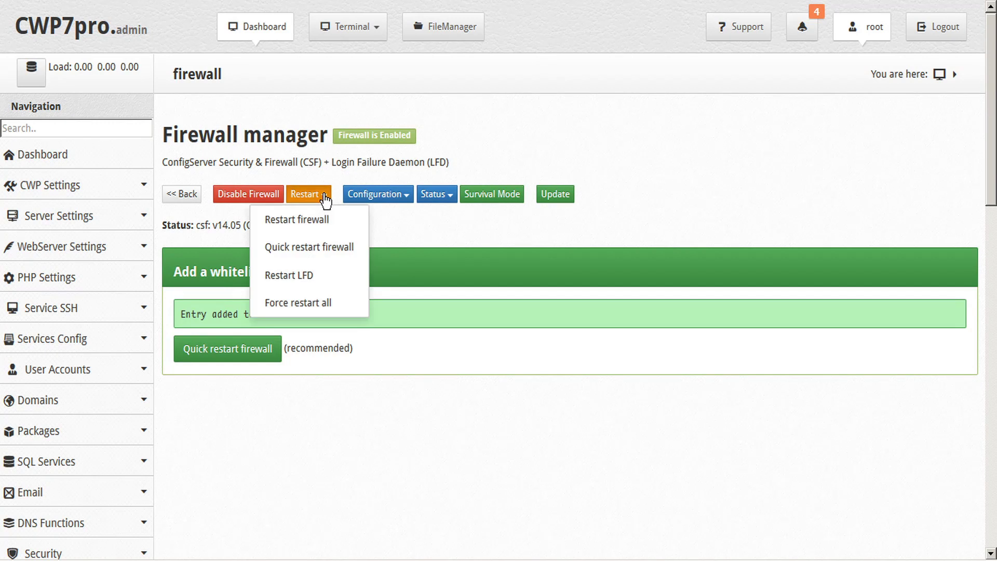
click(320, 225)
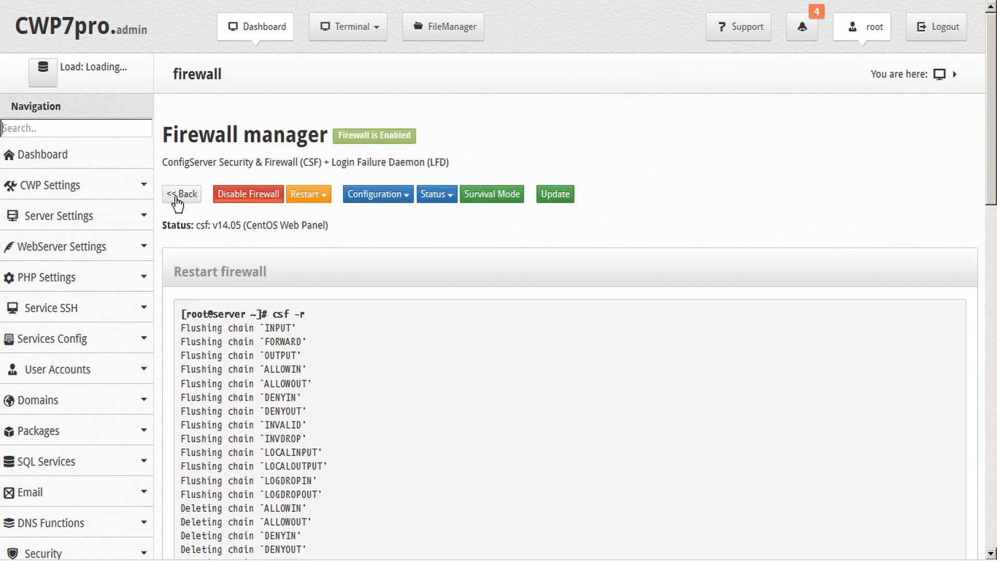
click(177, 202)
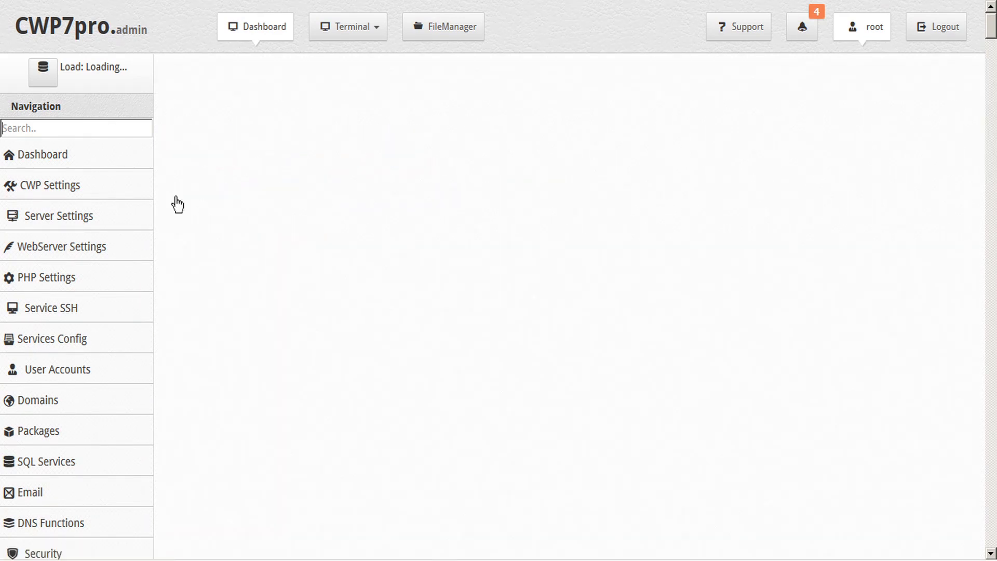
scroll(511, 275, down, 1)
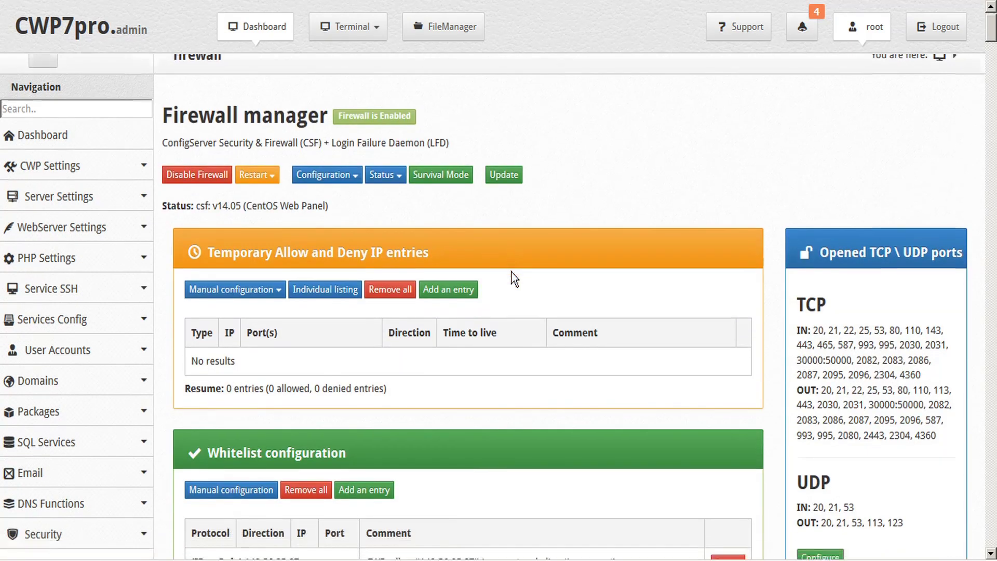
scroll(512, 275, down, 5)
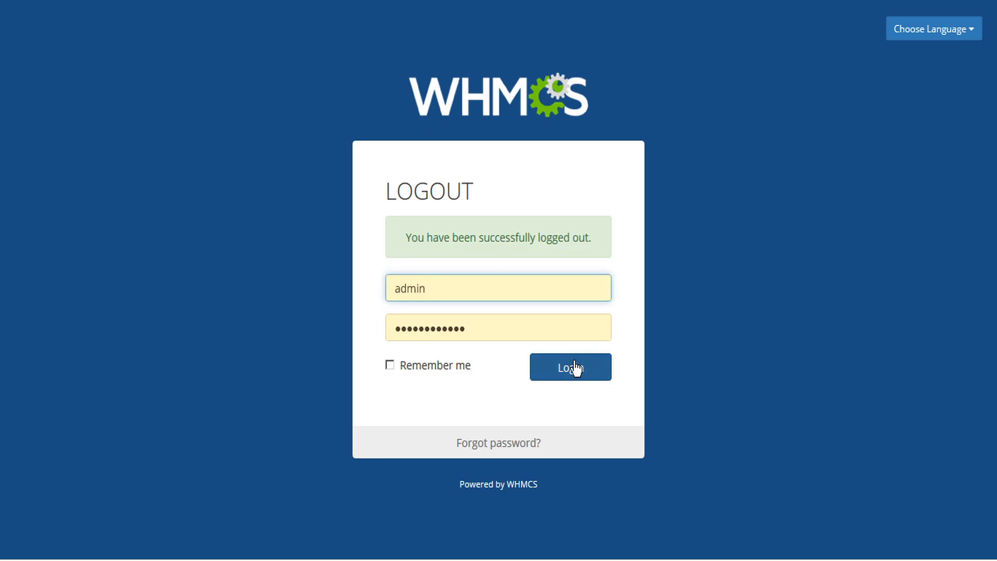
Log in to WHMCS admin, open Setup > Products/Services > Servers, and begin adding a server
click(575, 370)
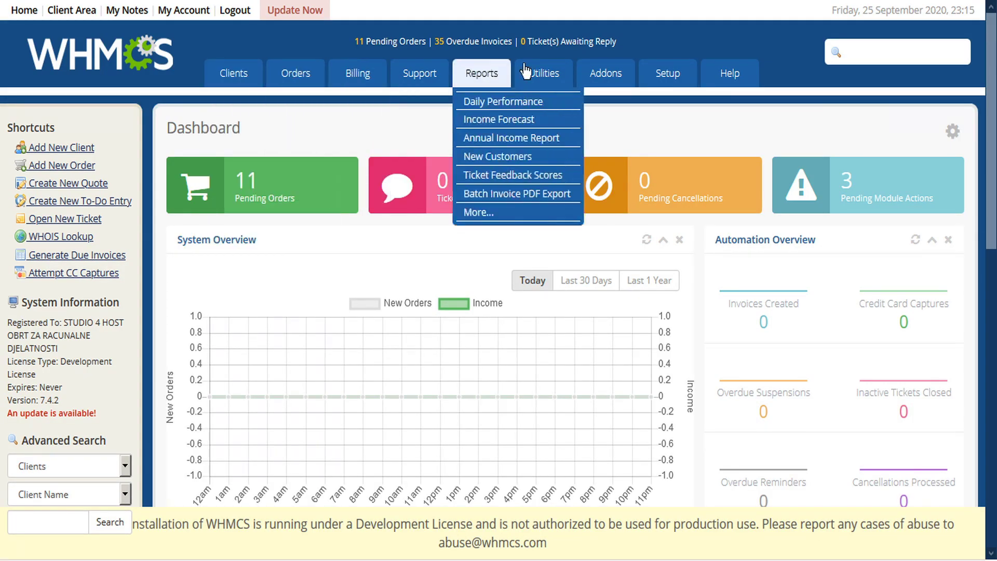
mouse_move(668, 73)
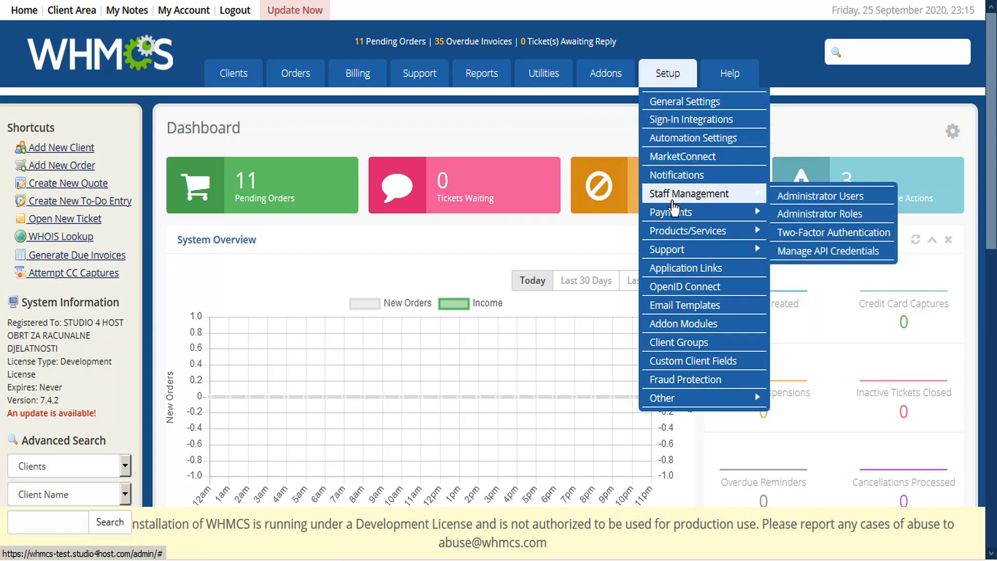
mouse_move(681, 229)
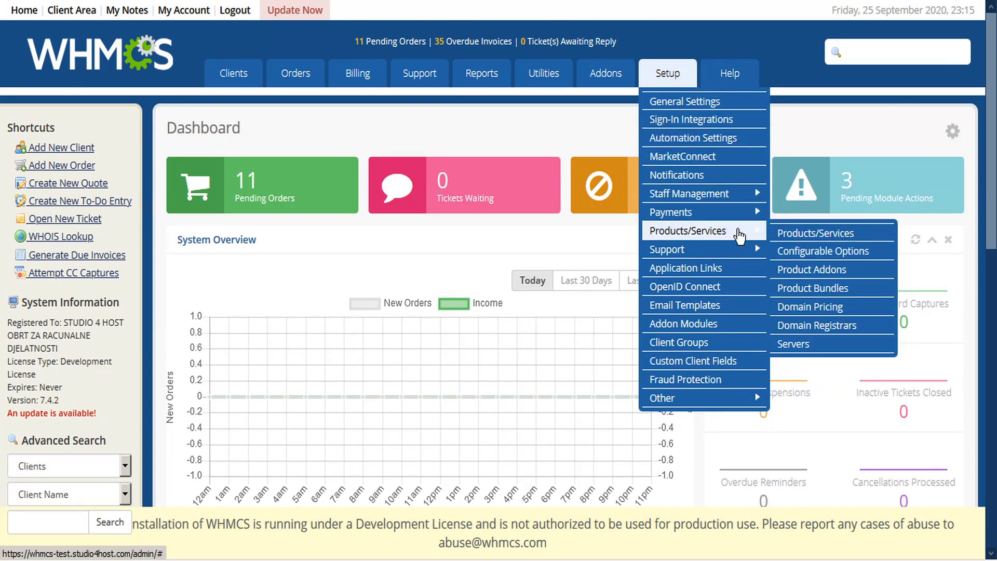
click(809, 350)
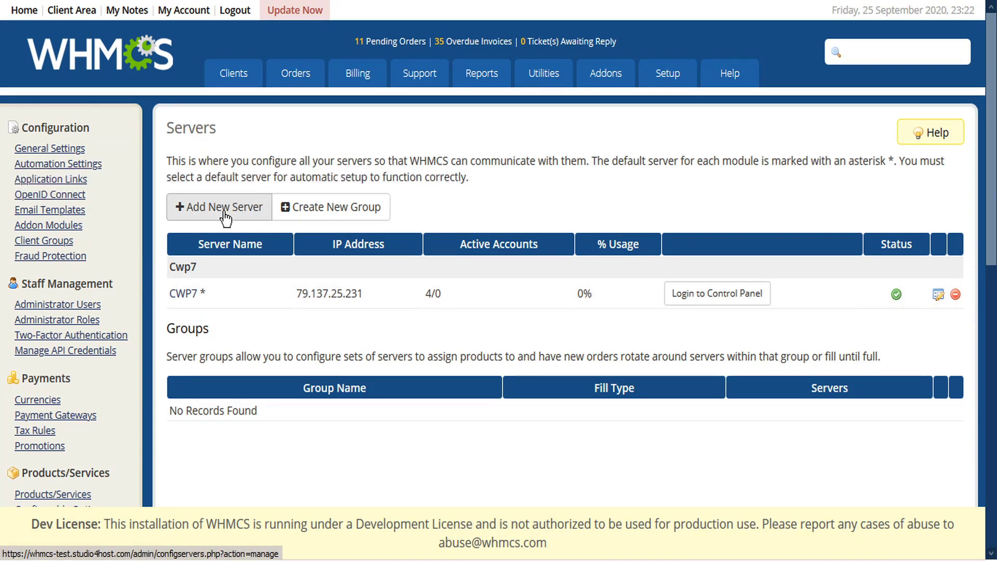
click(224, 217)
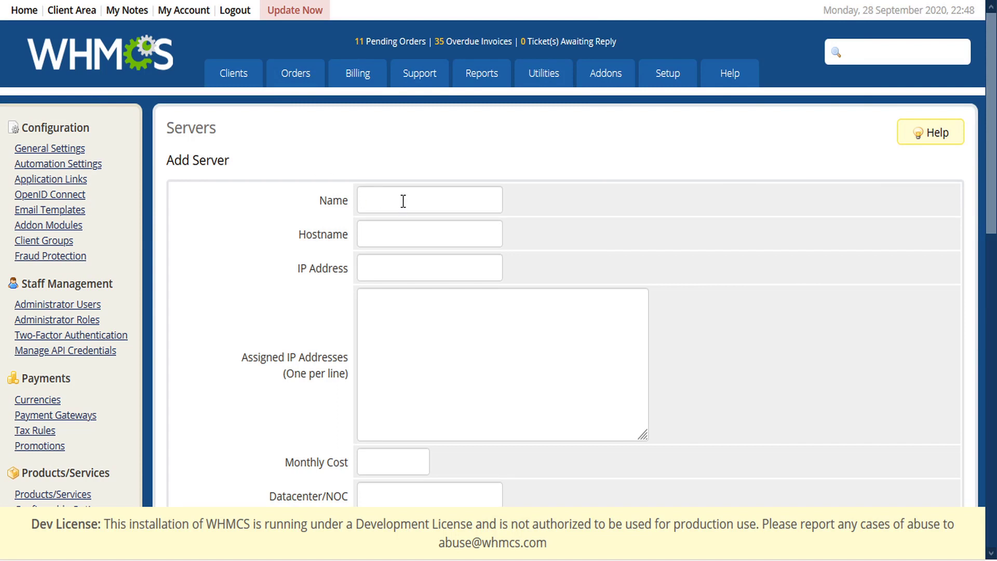
Enter 'cwp demo' as the new WHMCS server's name, ready for the hostname
click(403, 201)
text(cwp)
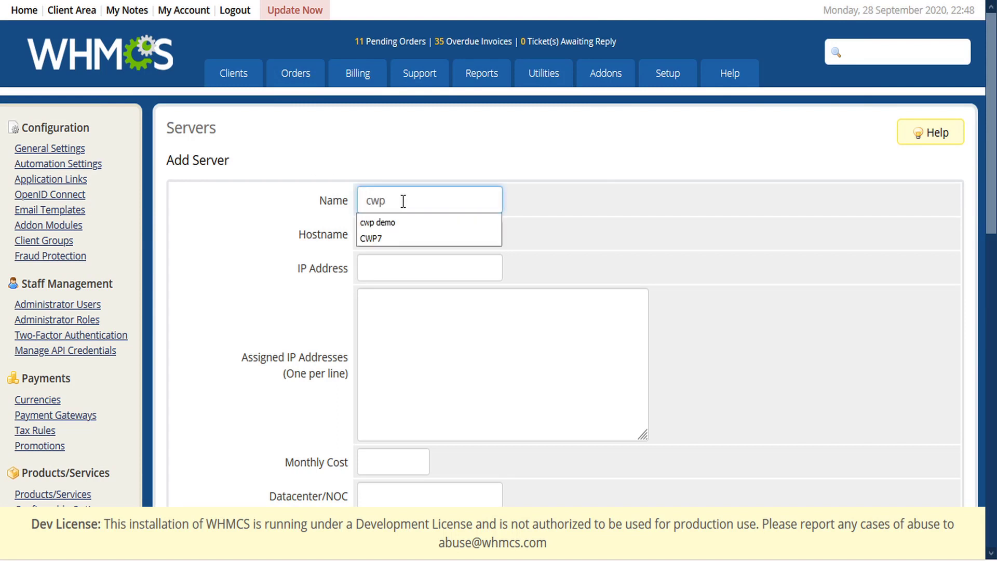
text( demo)
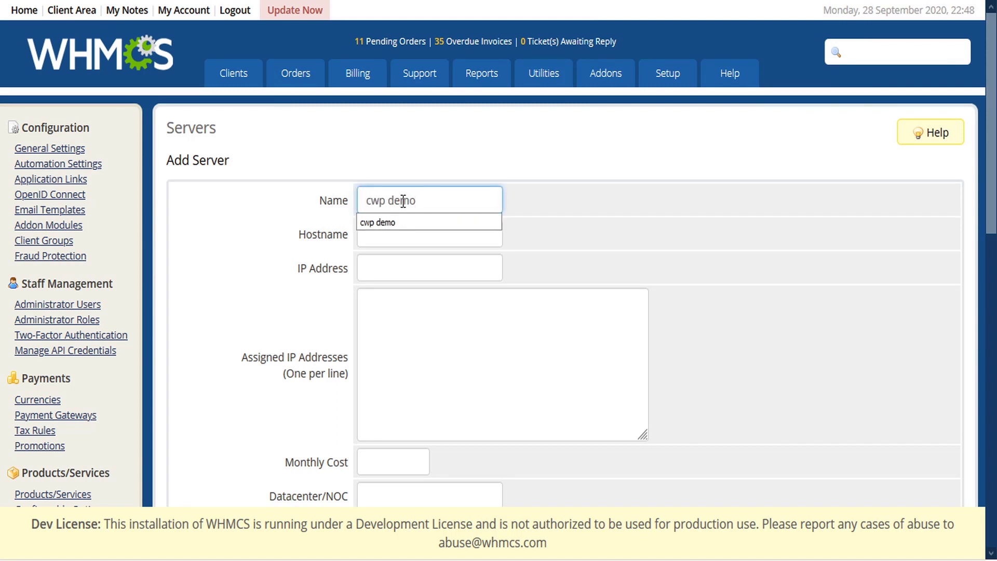
click(395, 239)
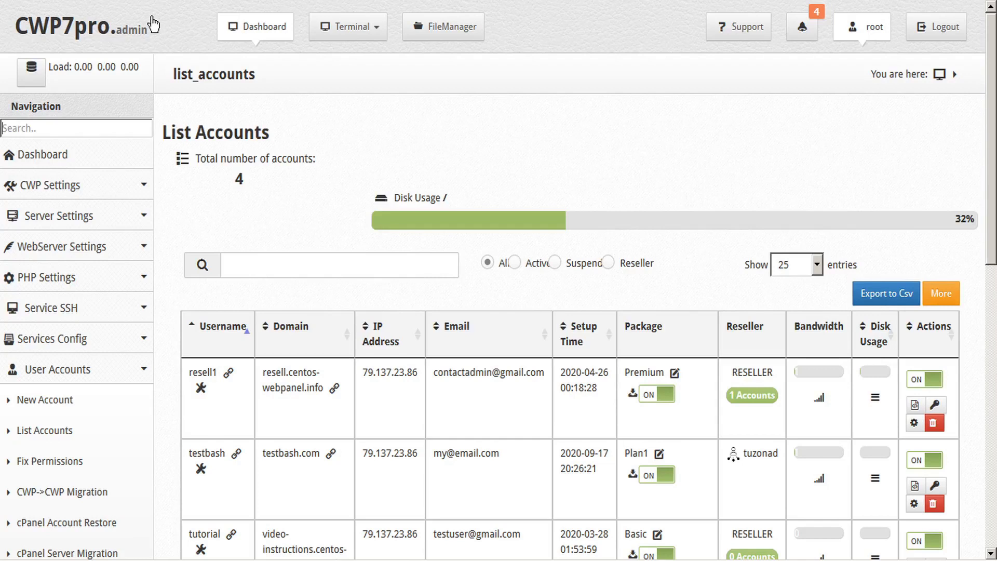
Select the server IP 79.137.23.86 in the CWP dashboard info panel and return to WHMCS
click(59, 158)
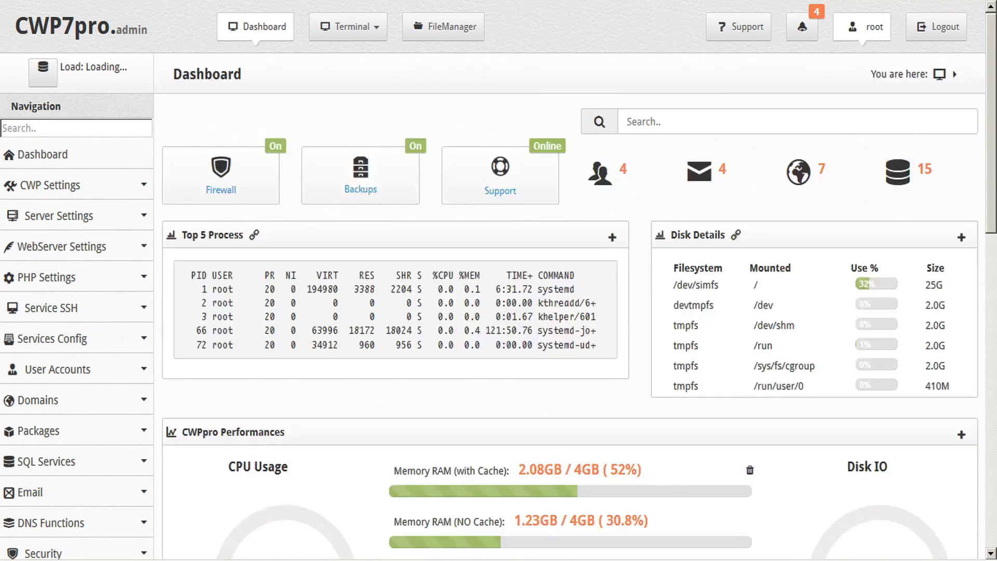
scroll(605, 230, down, 7)
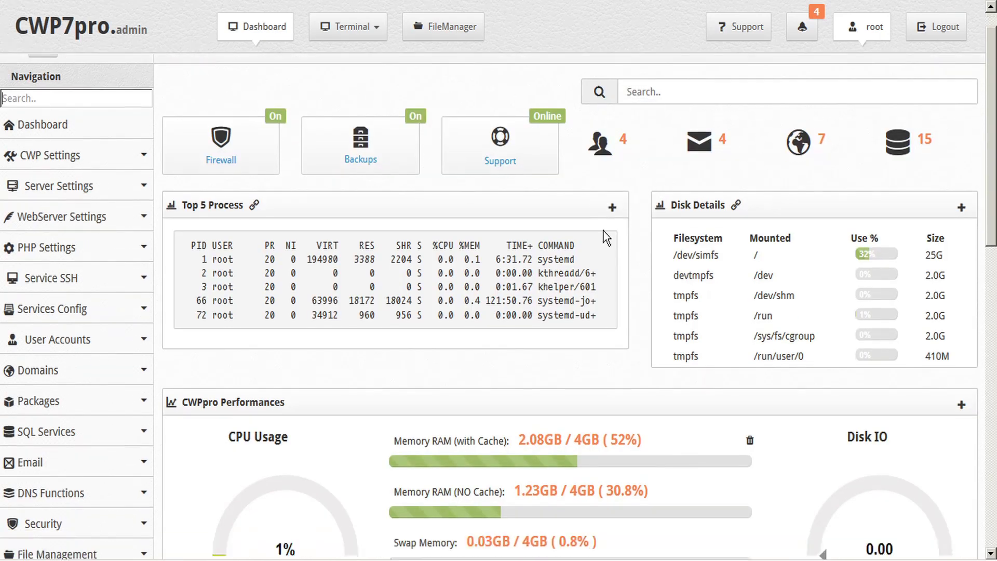
scroll(605, 234, down, 5)
scroll(604, 235, down, 2)
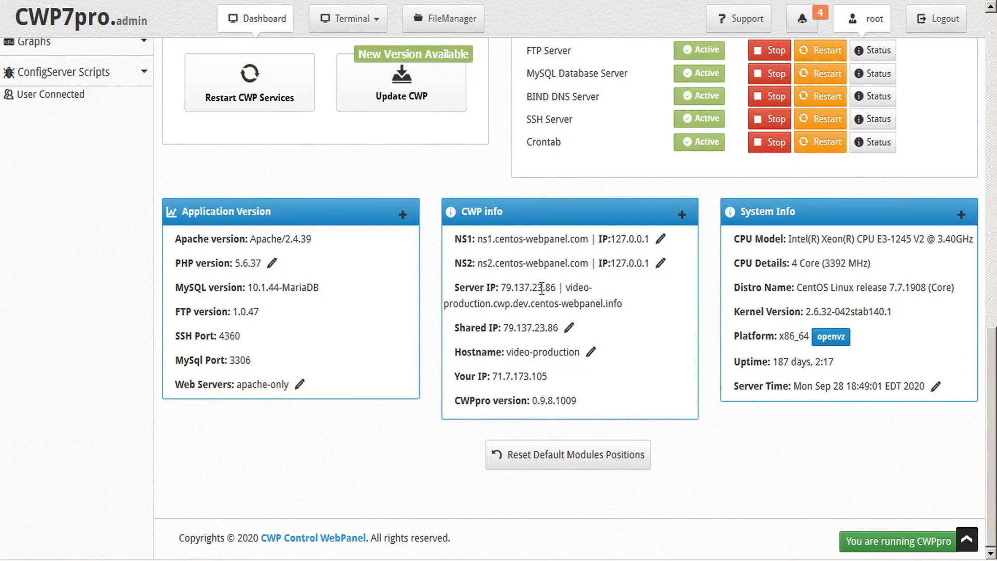
double_click(541, 288)
key(ctrl+c)
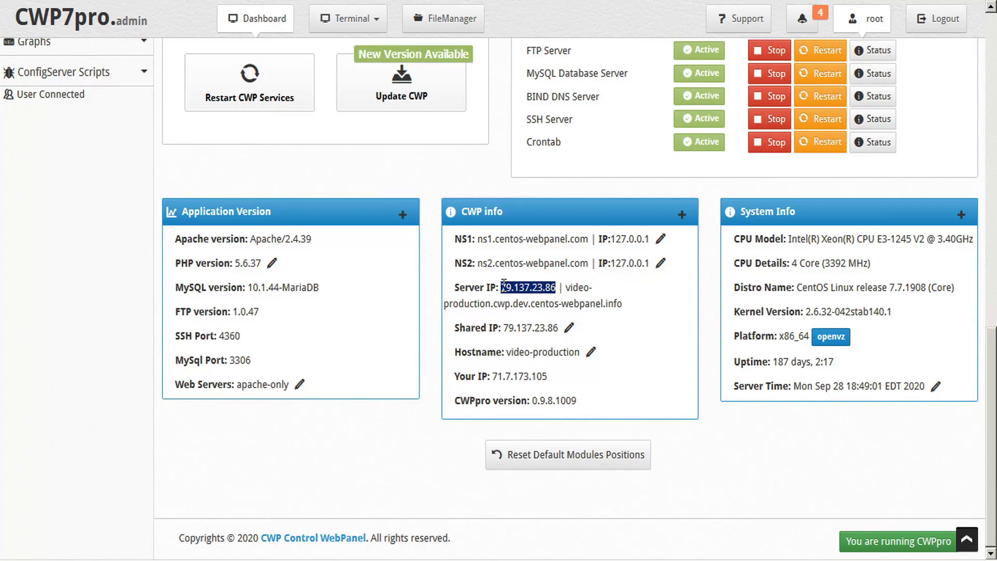
key(ctrl+Tab)
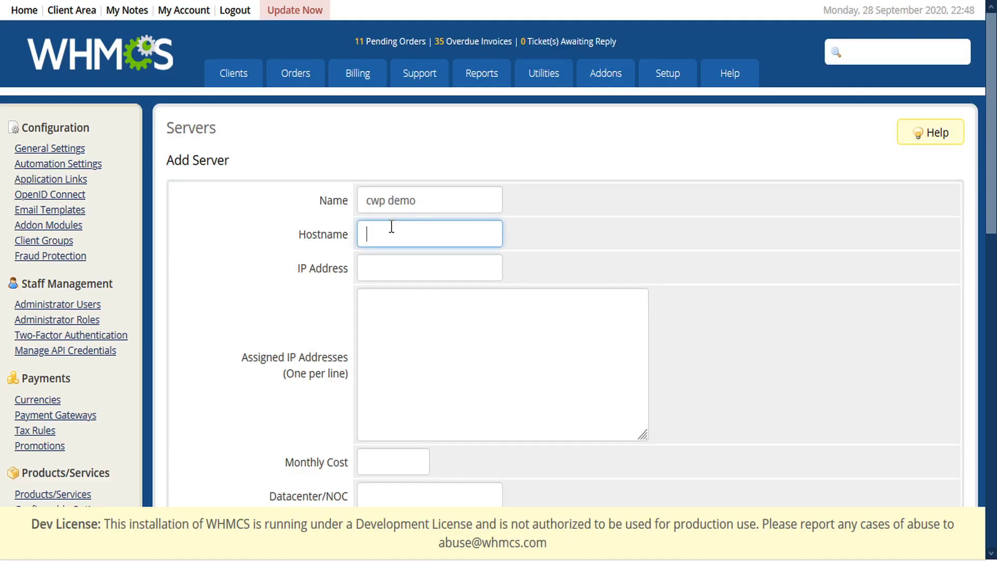
Fill Hostname, IP Address and primary and secondary nameserver IPs with 79.137.23.86
key(ctrl+v)
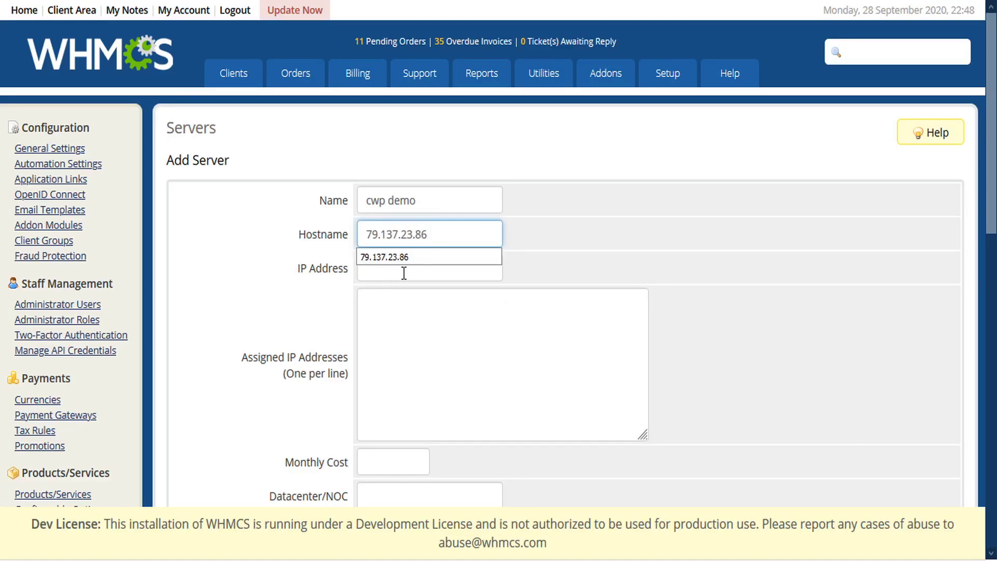
click(404, 272)
key(ctrl+v)
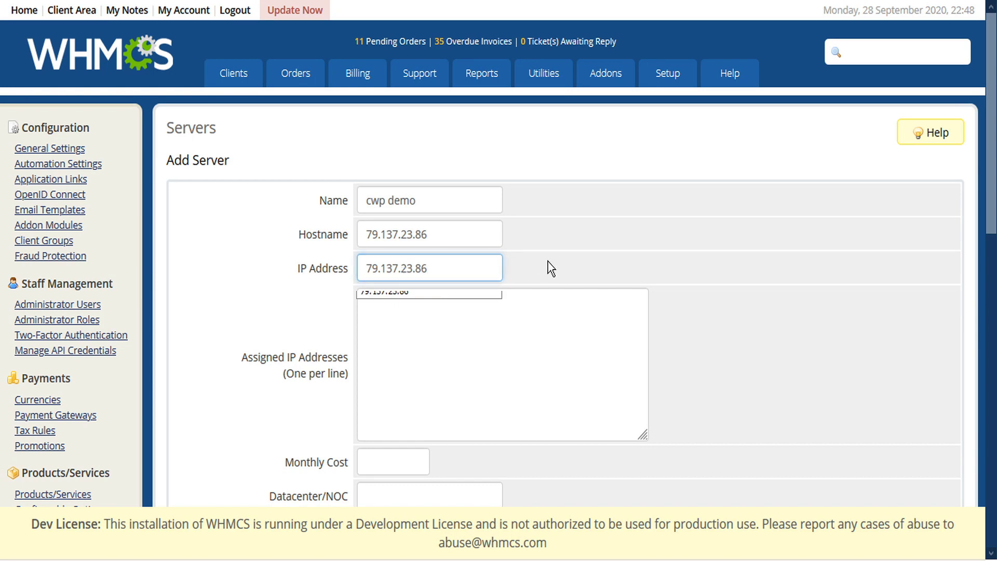
click(551, 268)
scroll(550, 269, down, 8)
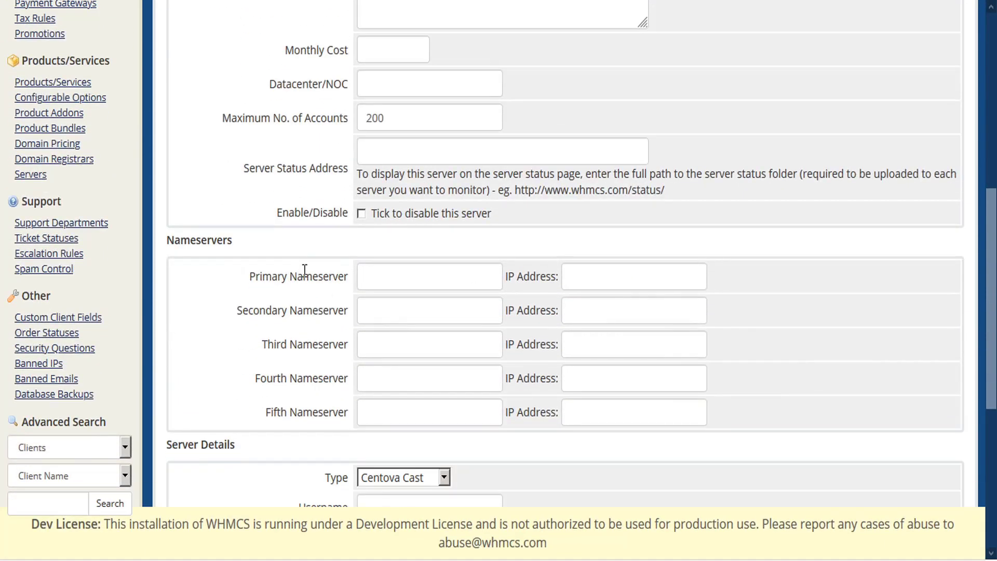
click(589, 278)
key(ctrl+v)
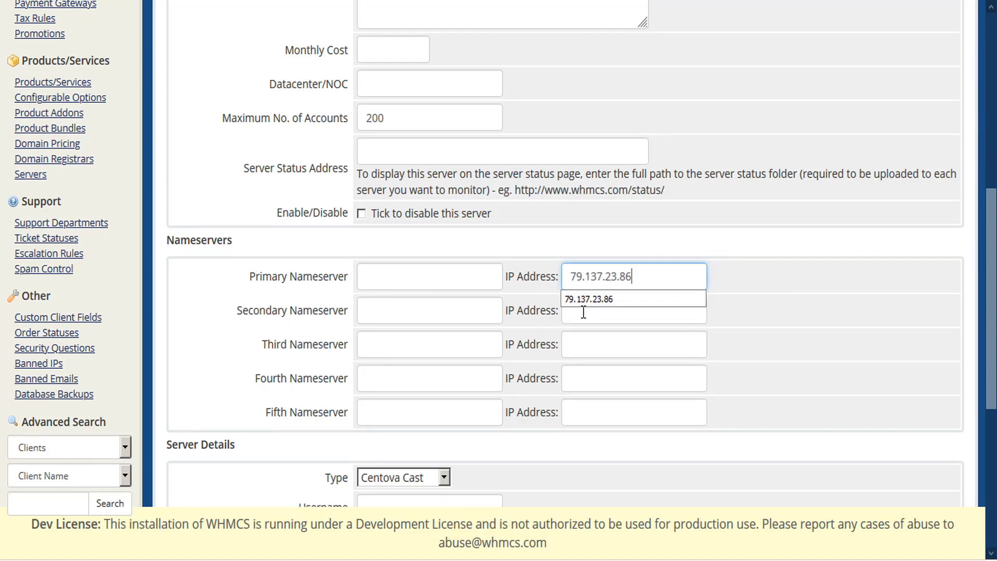
click(583, 311)
key(ctrl+v)
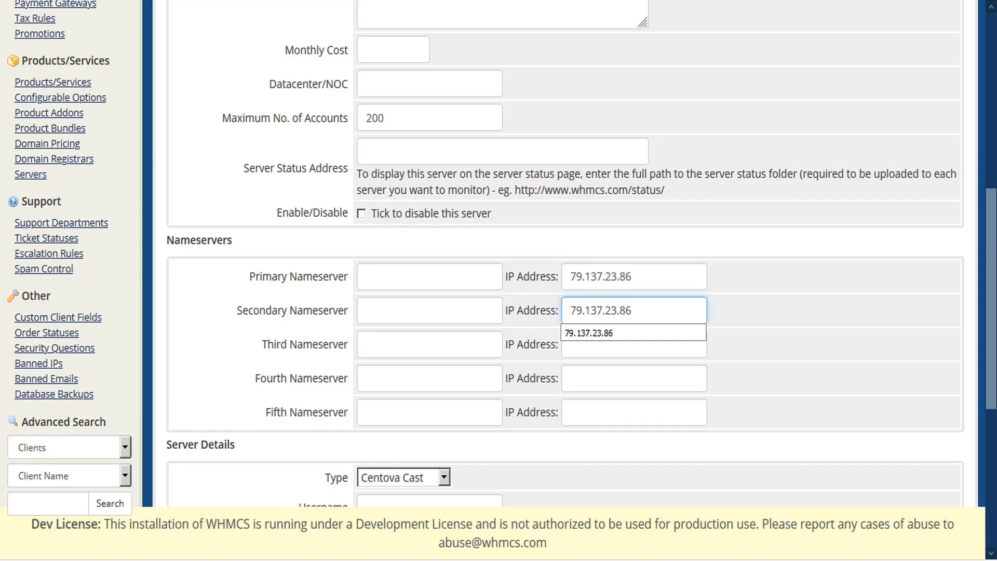
key(Escape)
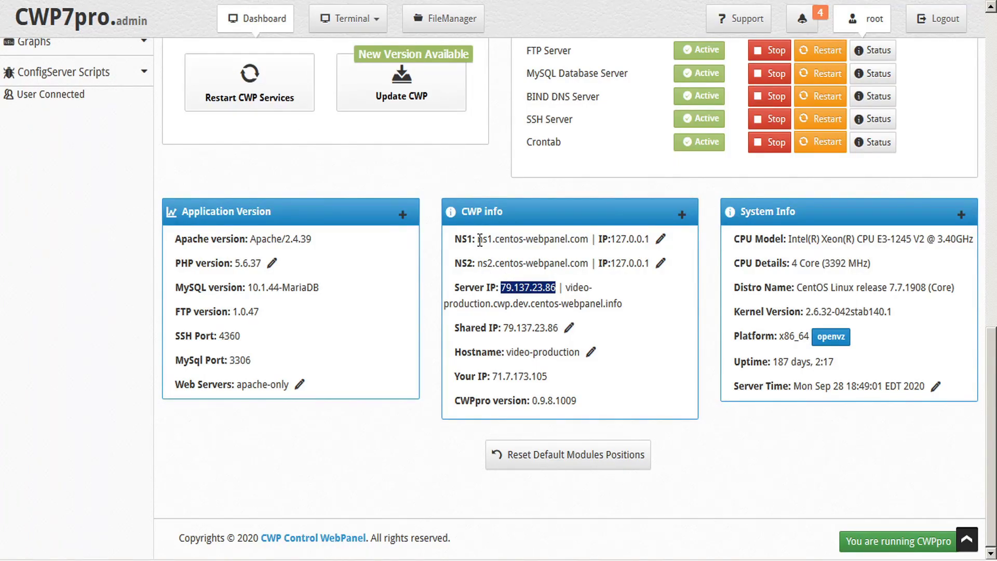
Select ns1.centos-webpanel.com from CWP's info panel for the Primary Nameserver field
drag(478, 240, 587, 243)
key(ctrl+c)
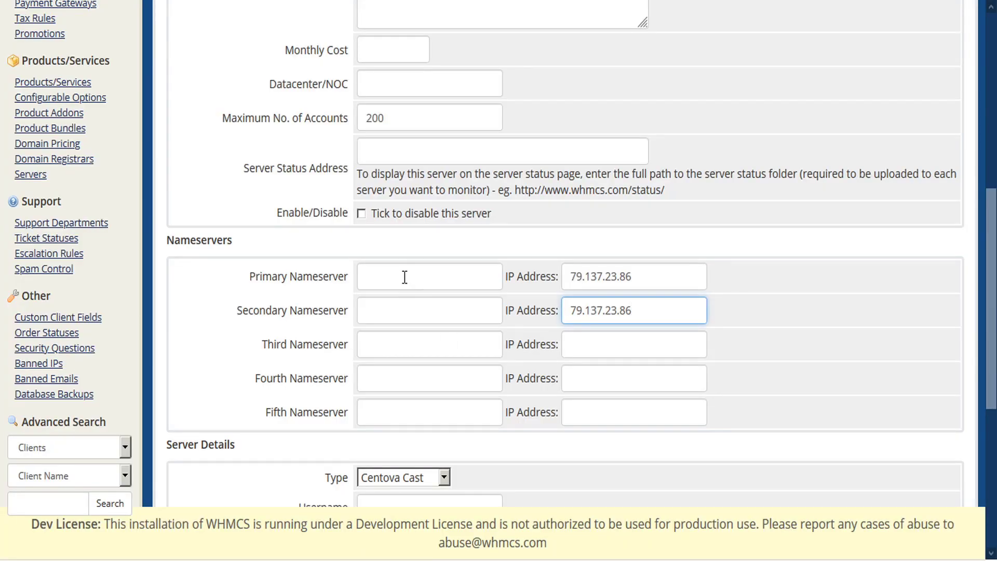
click(405, 276)
Set Primary Nameserver to ns1.centos-webpanel.com and Secondary Nameserver to ns2.centos-webpanel.com
key(ctrl+v)
click(388, 310)
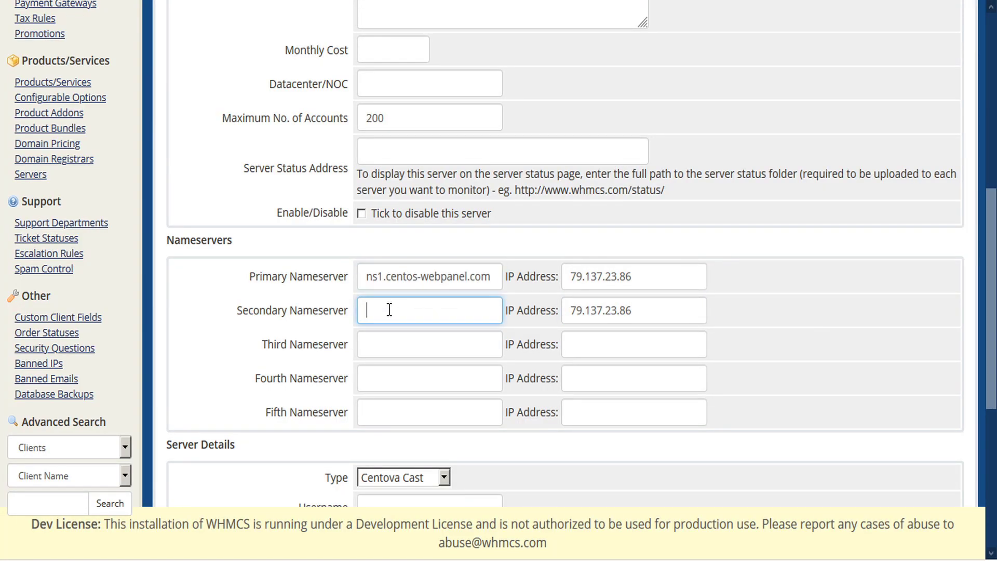
key(ctrl+v)
click(382, 310)
key(BackSpace)
text(2)
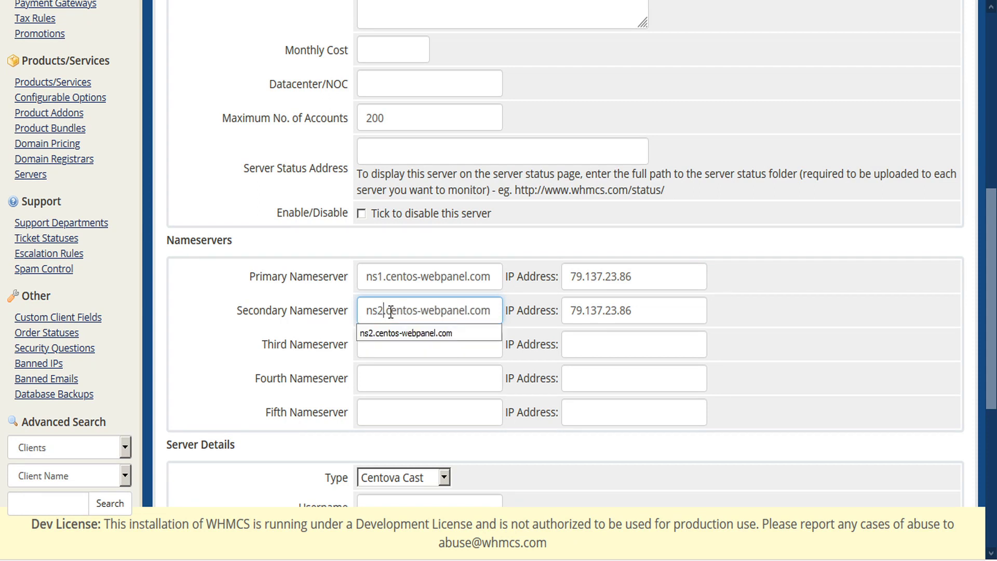
click(410, 334)
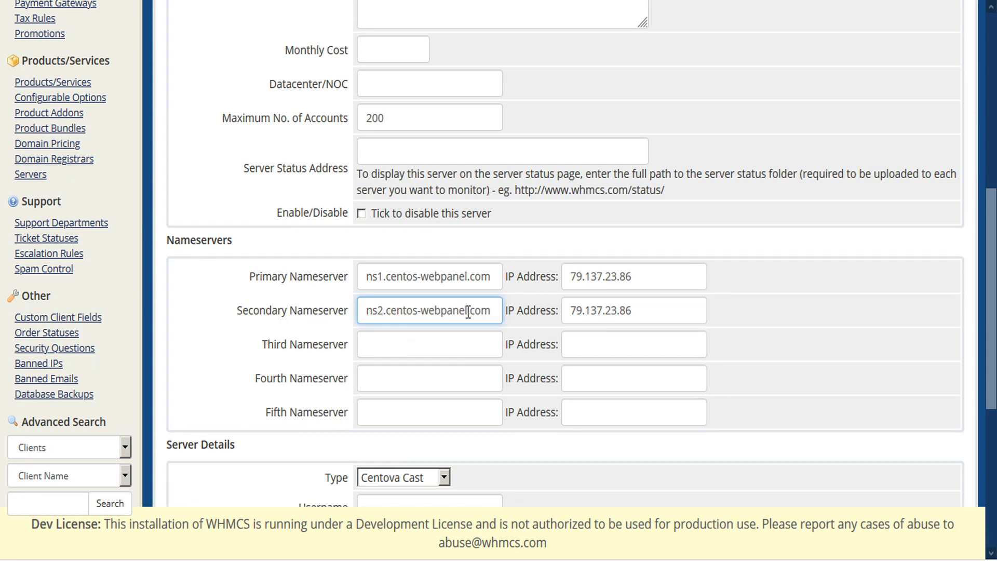
Choose Cwp7 as the server type and fill in the saved root login
scroll(418, 330, down, 3)
scroll(410, 295, down, 1)
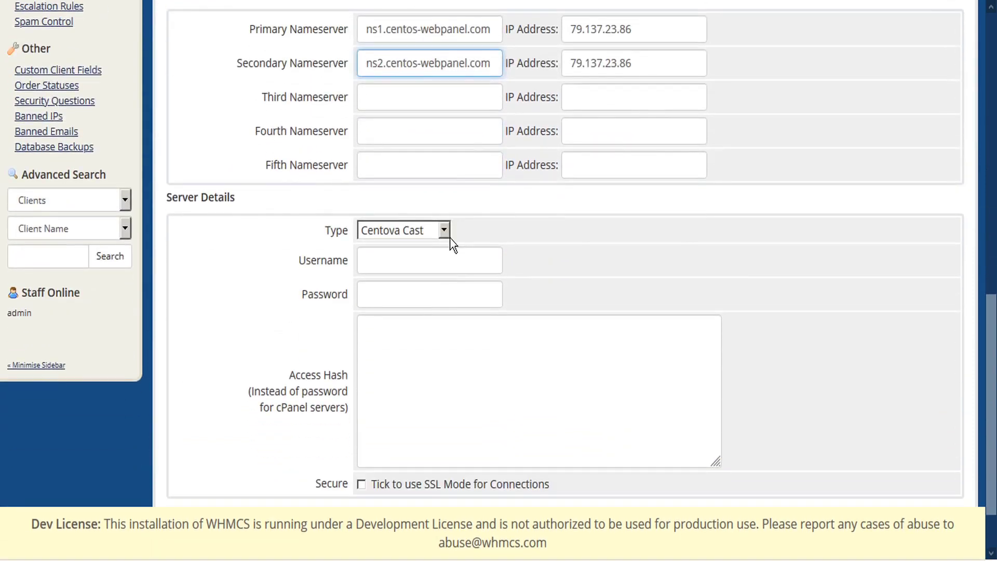
click(447, 233)
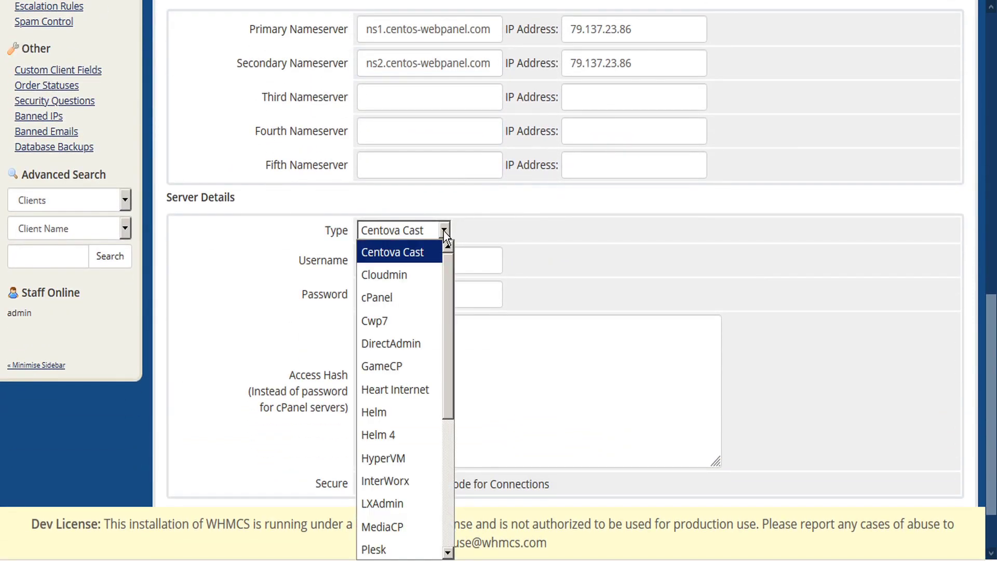
click(397, 325)
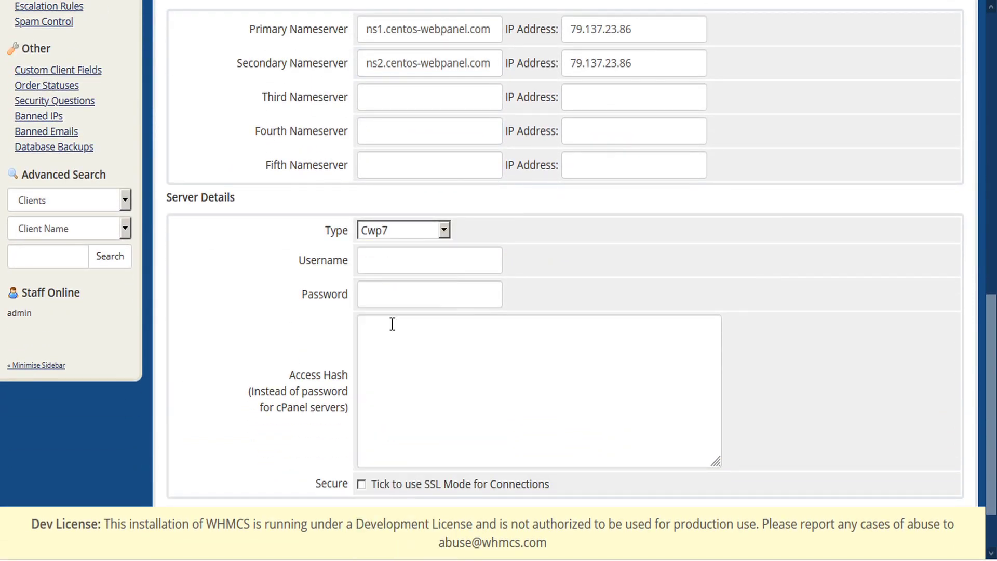
click(393, 261)
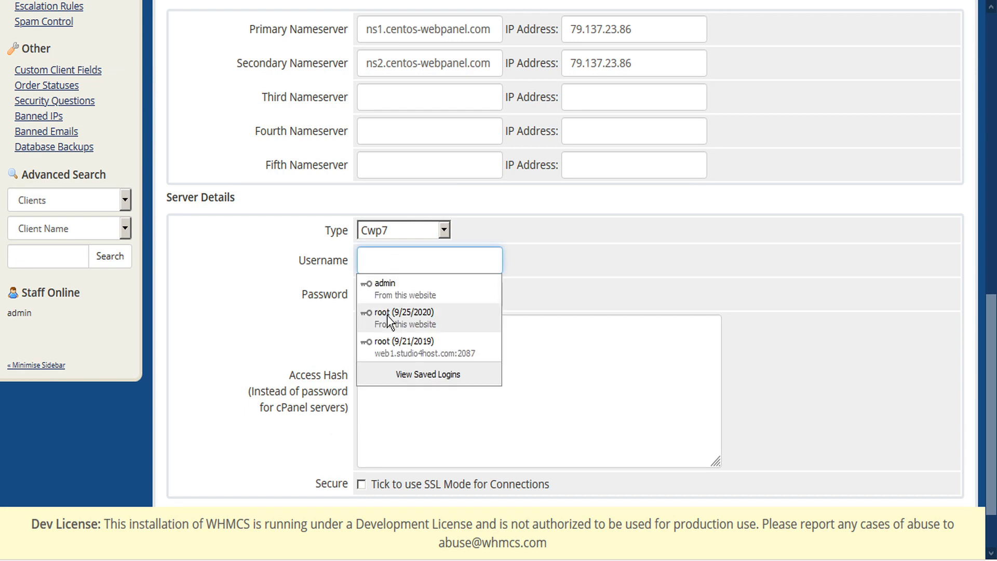
click(387, 314)
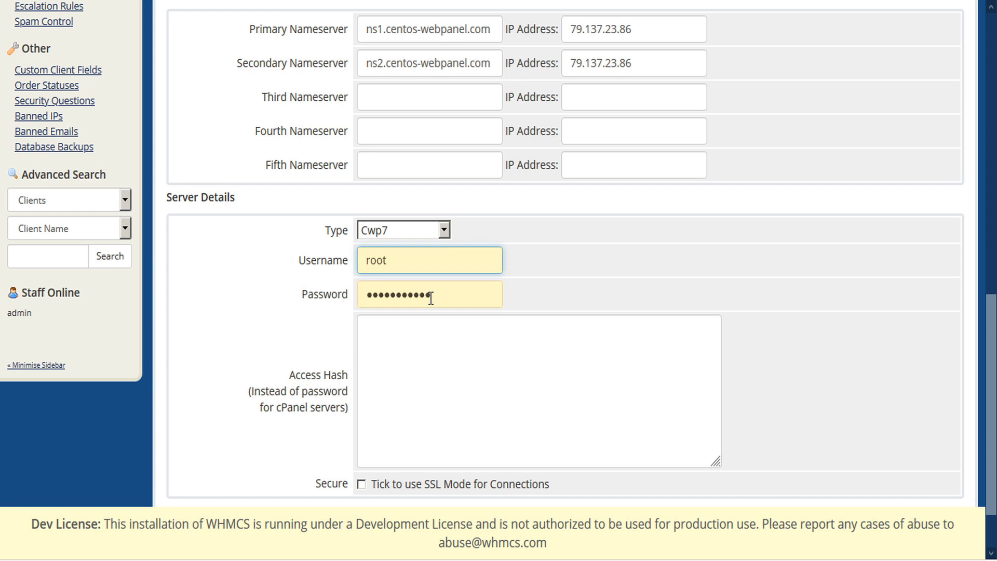
click(390, 363)
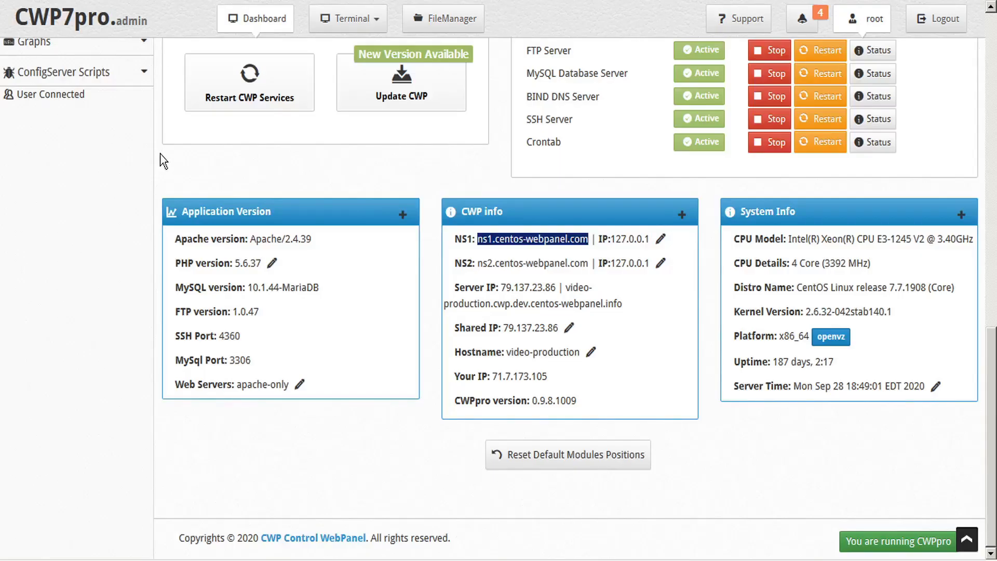
Copy the WHMCS entry's API key from CWP Settings > API Manager and return to WHMCS
scroll(163, 161, up, 15)
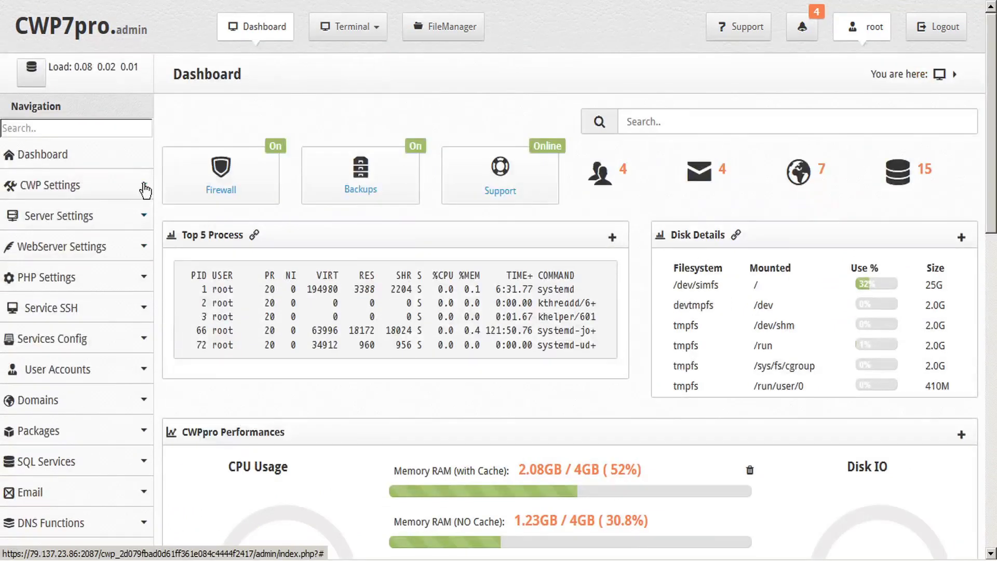
click(146, 185)
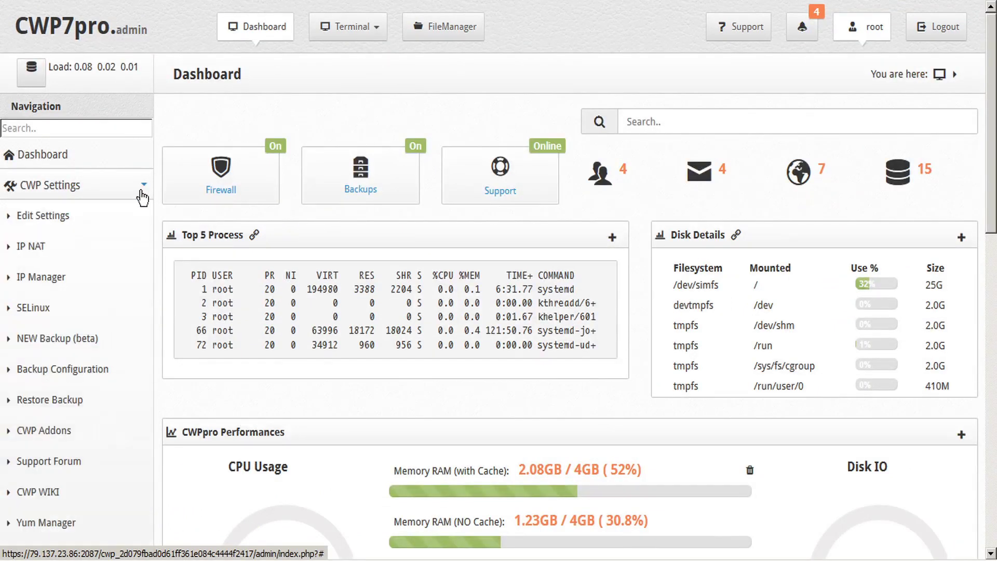
scroll(84, 297, down, 1)
scroll(84, 296, down, 3)
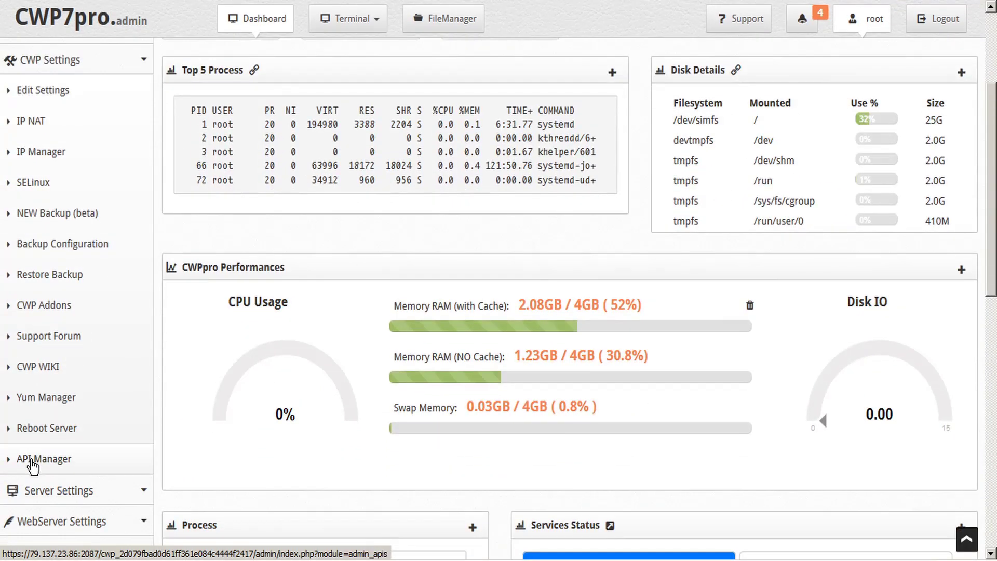
click(31, 460)
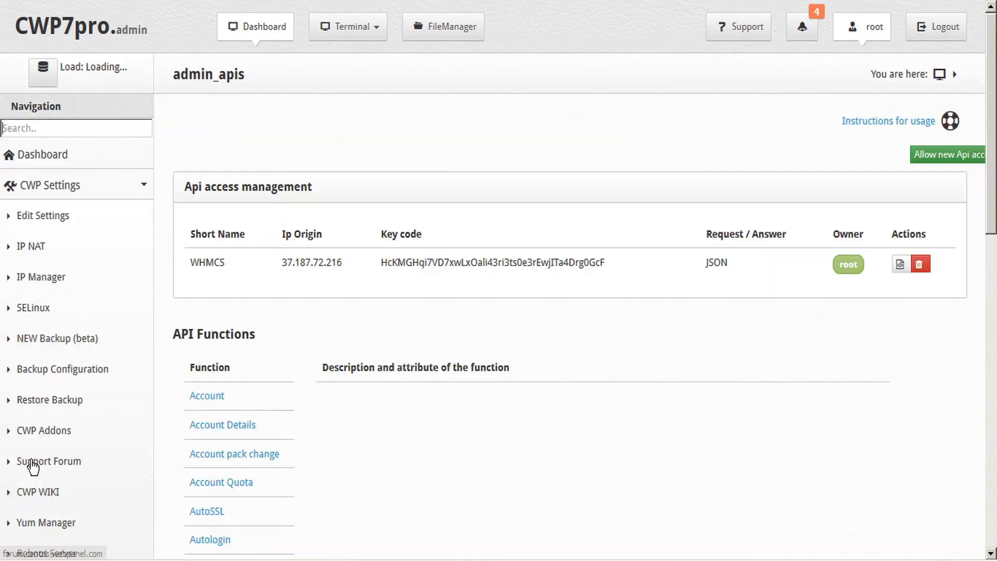
double_click(474, 259)
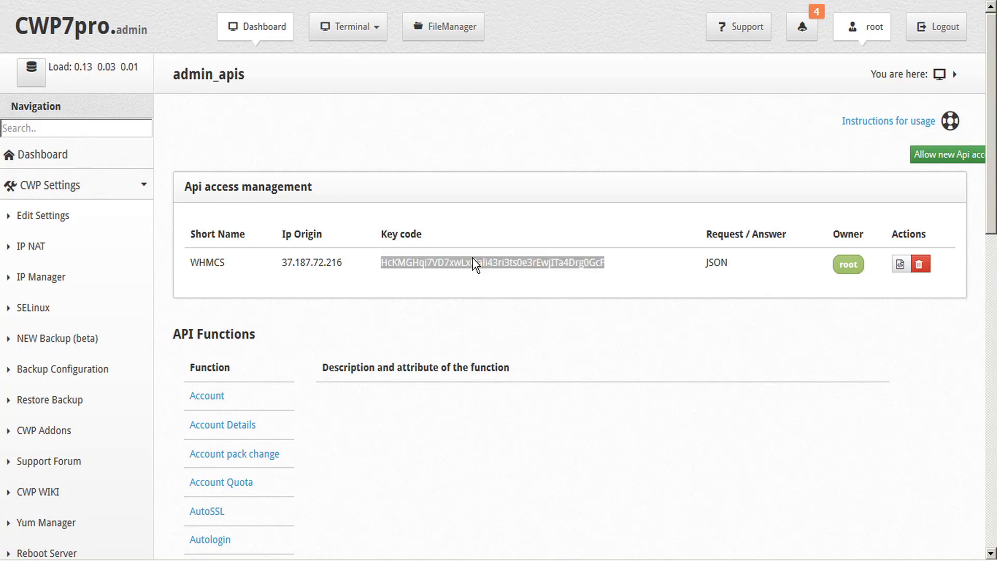
key(alt+Tab)
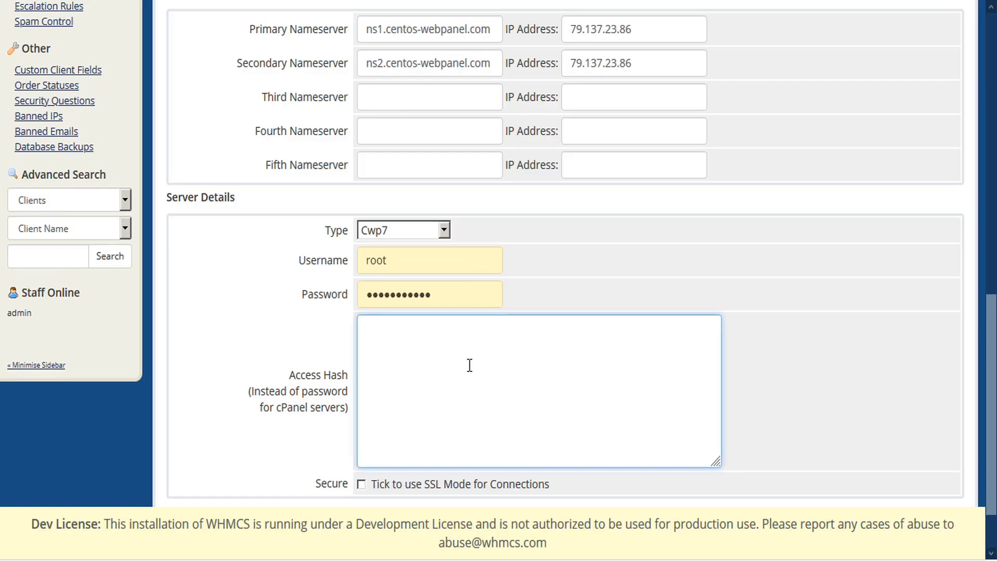
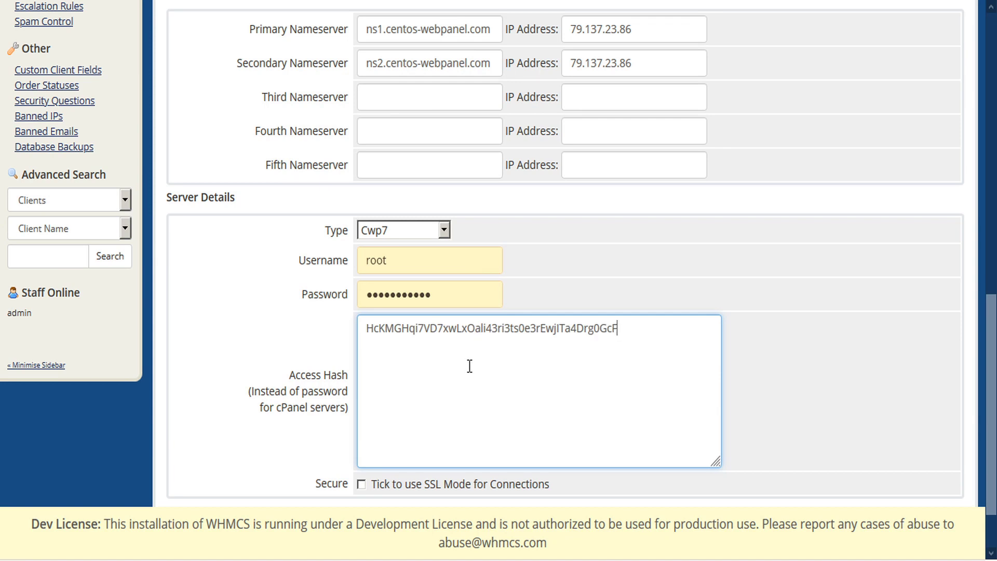
Paste the API key as Access Hash, enable Secure (SSL) and save the cwp demo server
scroll(470, 366, down, 3)
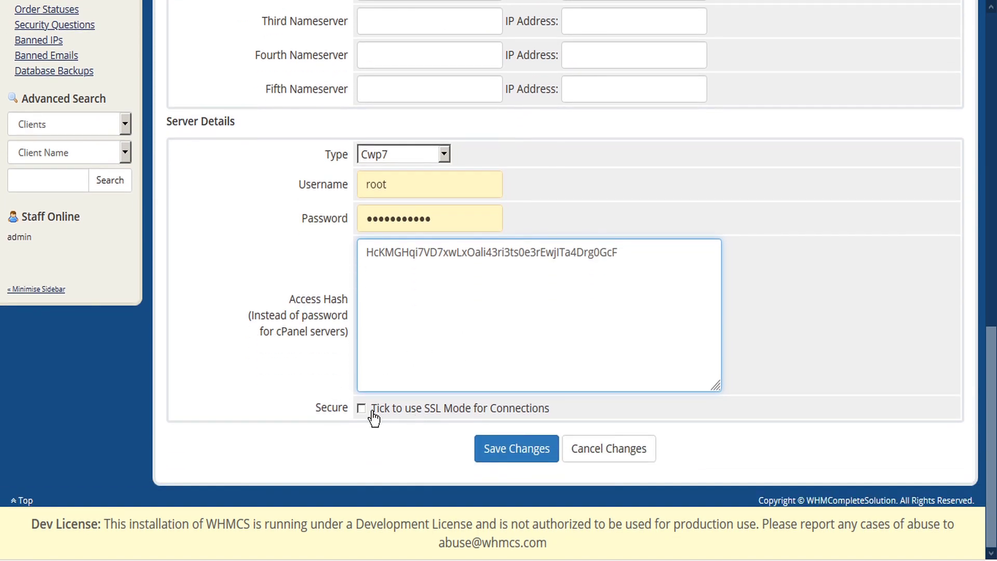
click(361, 408)
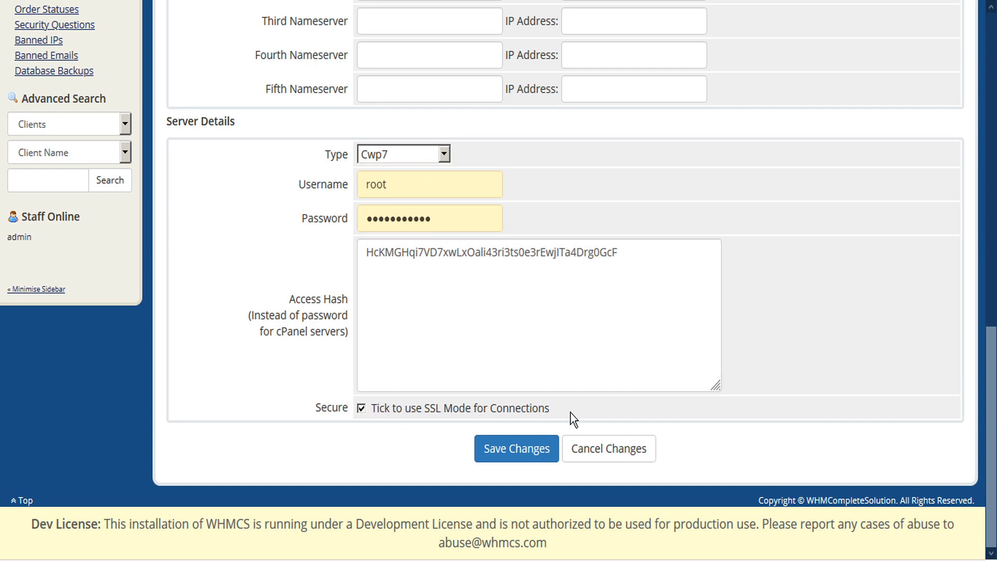
click(532, 461)
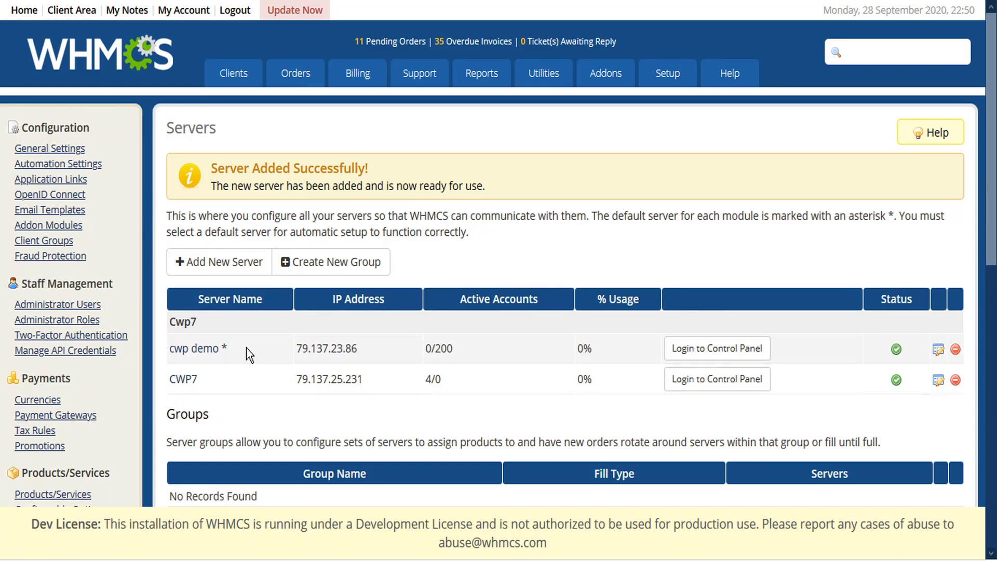
Go to Setup > Products/Services and start creating a new product
mouse_move(662, 75)
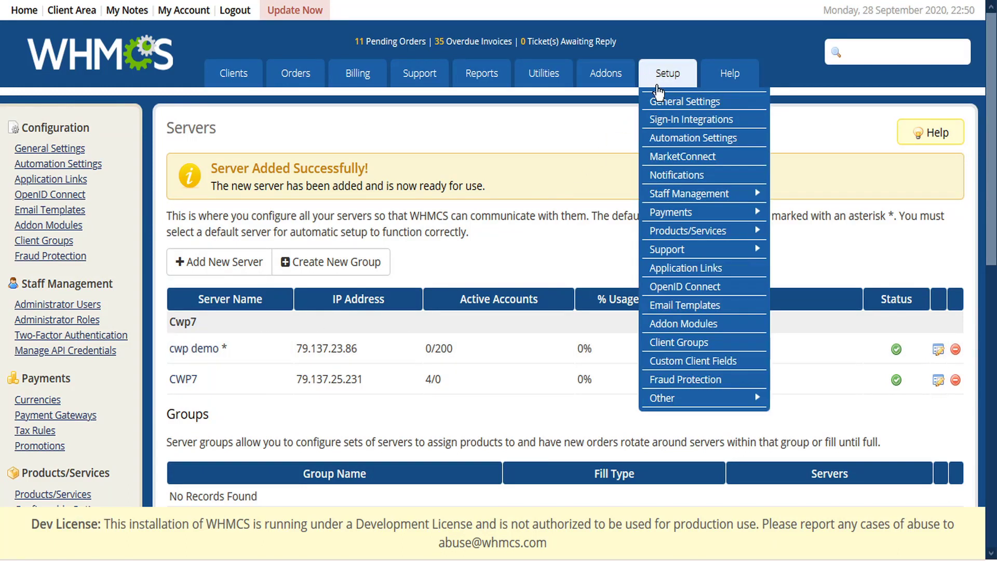
mouse_move(714, 234)
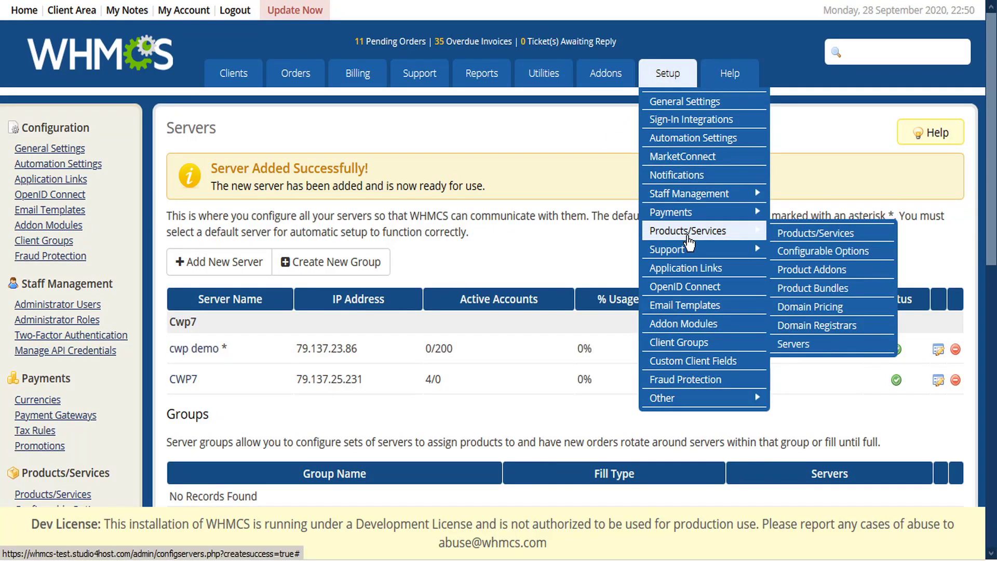
click(812, 235)
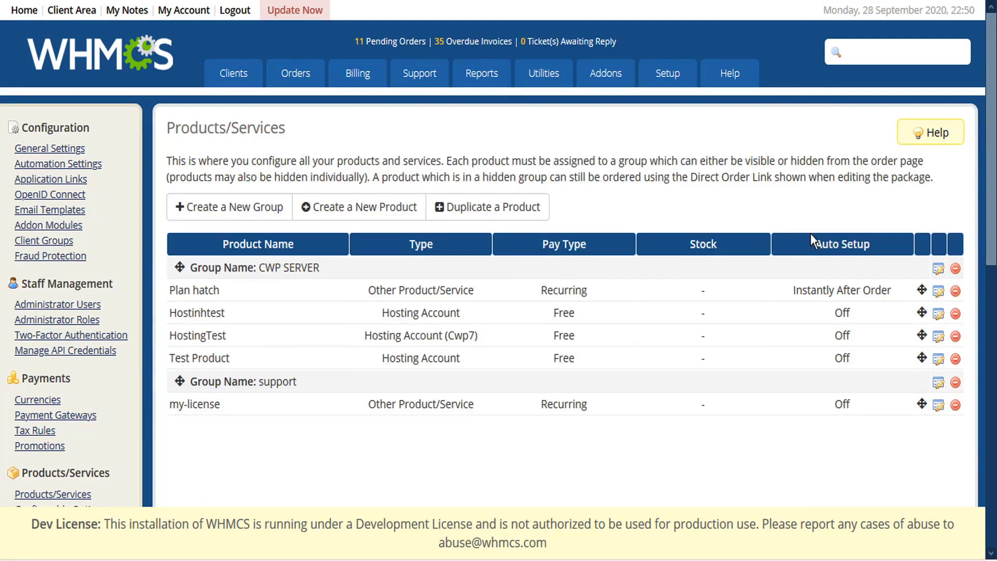
click(359, 212)
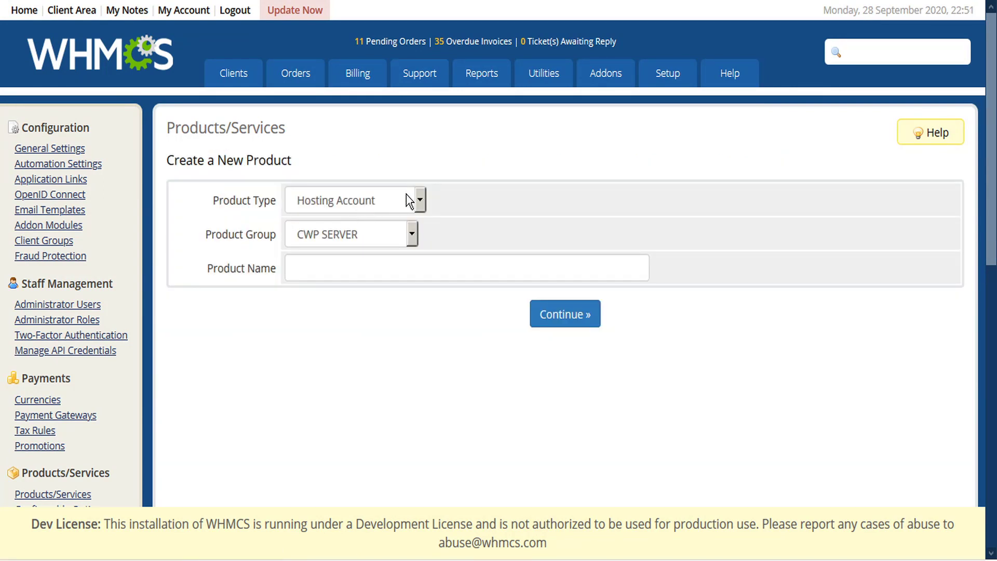
Create Hosting Account product 'cwp test demo' in the CWP SERVER group
click(417, 197)
click(417, 198)
click(415, 231)
click(415, 231)
click(333, 273)
click(333, 273)
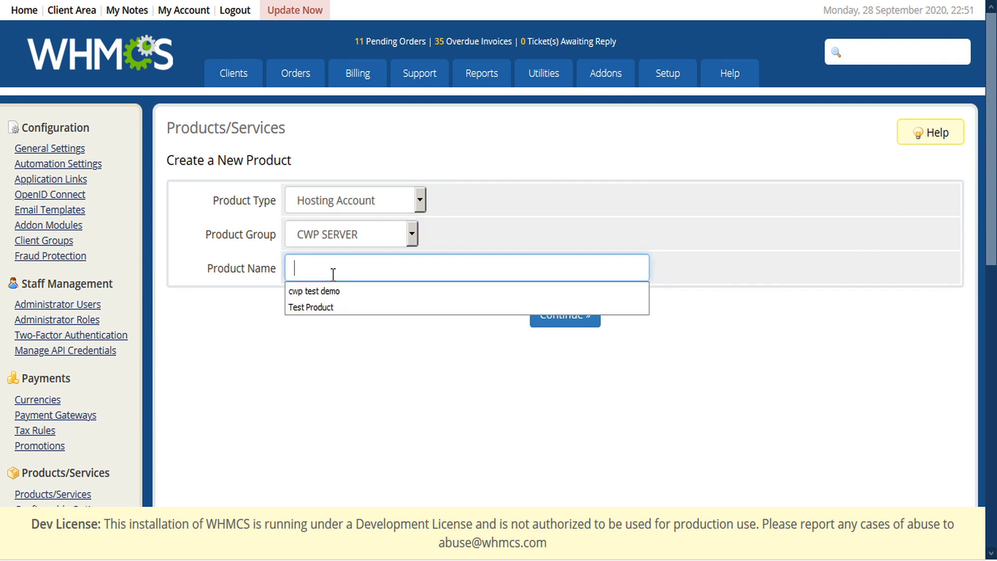
click(333, 273)
click(333, 273)
click(328, 292)
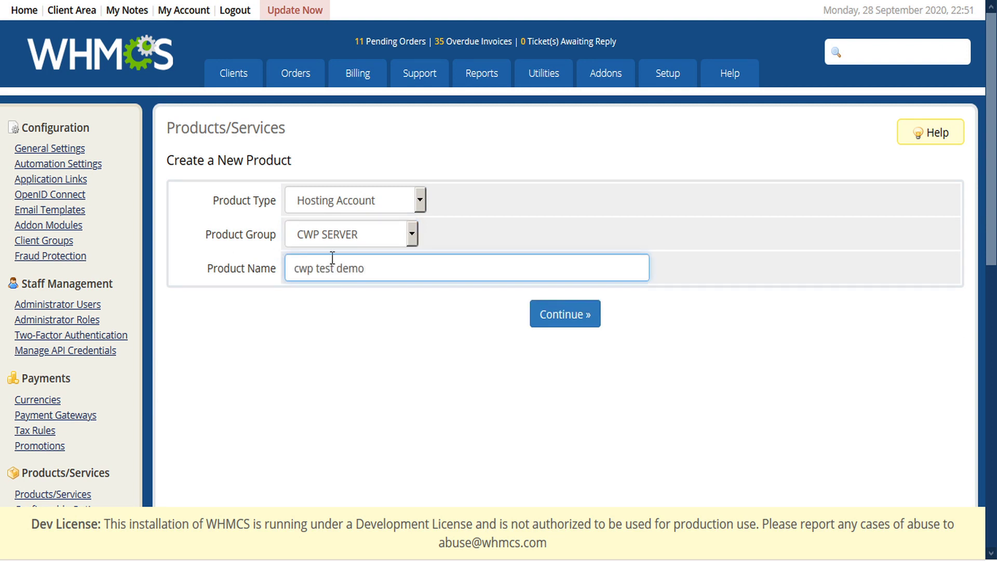
click(583, 323)
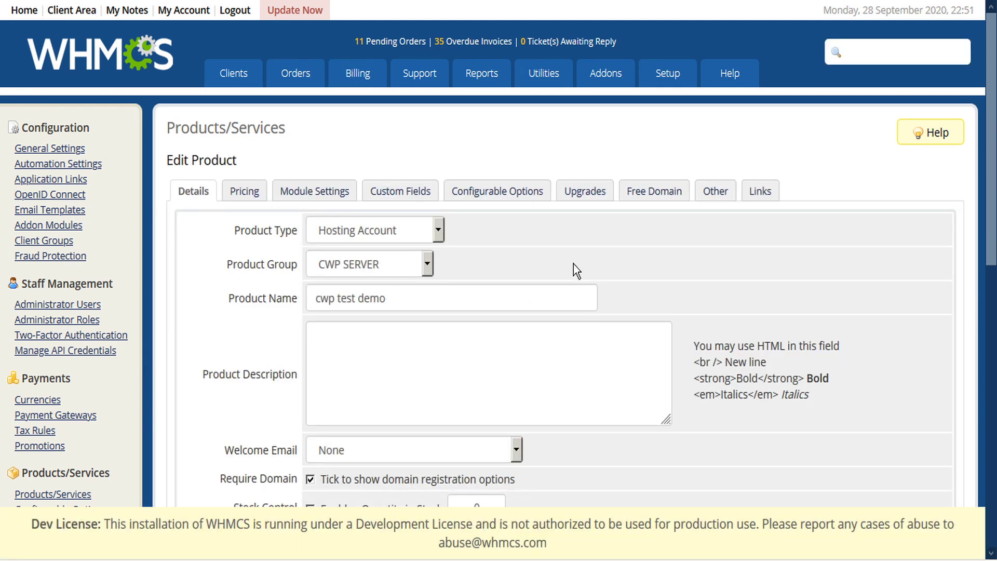
Set the product's module to Cwp7 with auto-setup when an order is placed, and save
click(316, 194)
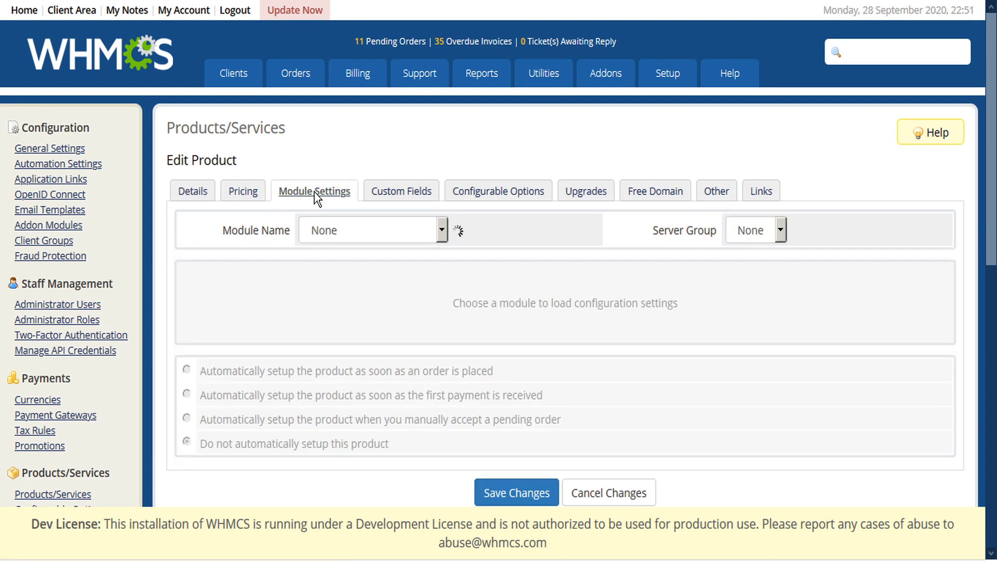
click(438, 229)
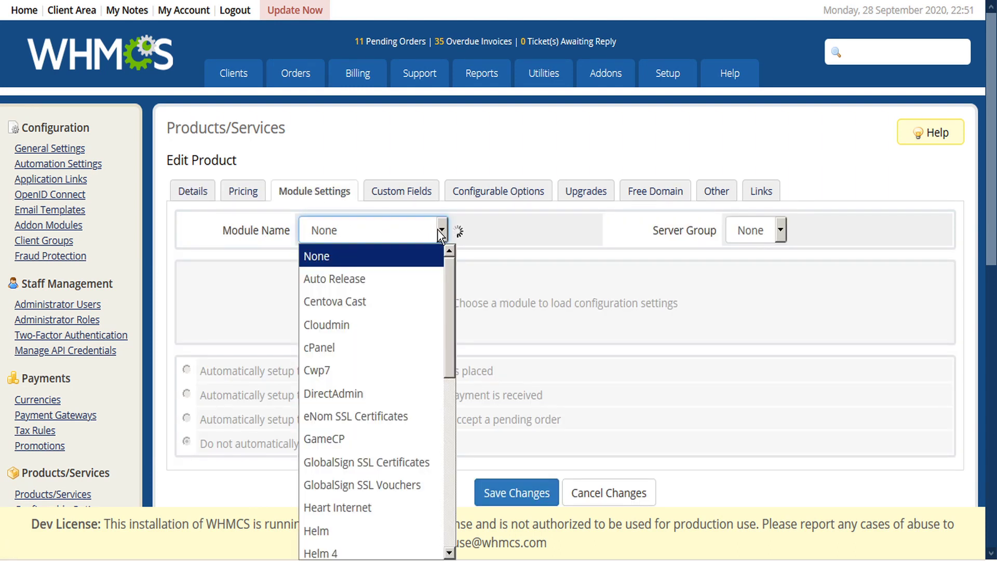
click(359, 370)
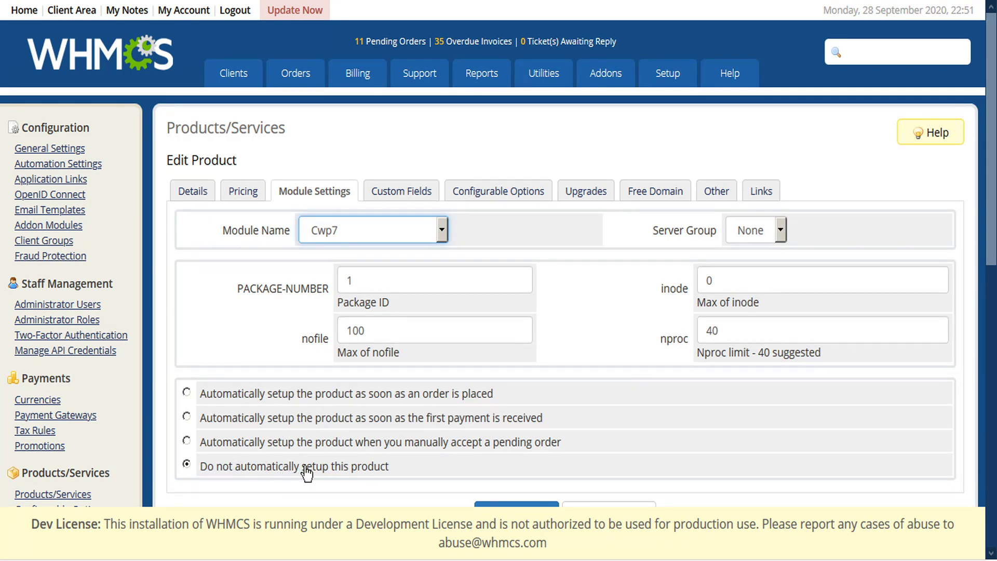
click(186, 392)
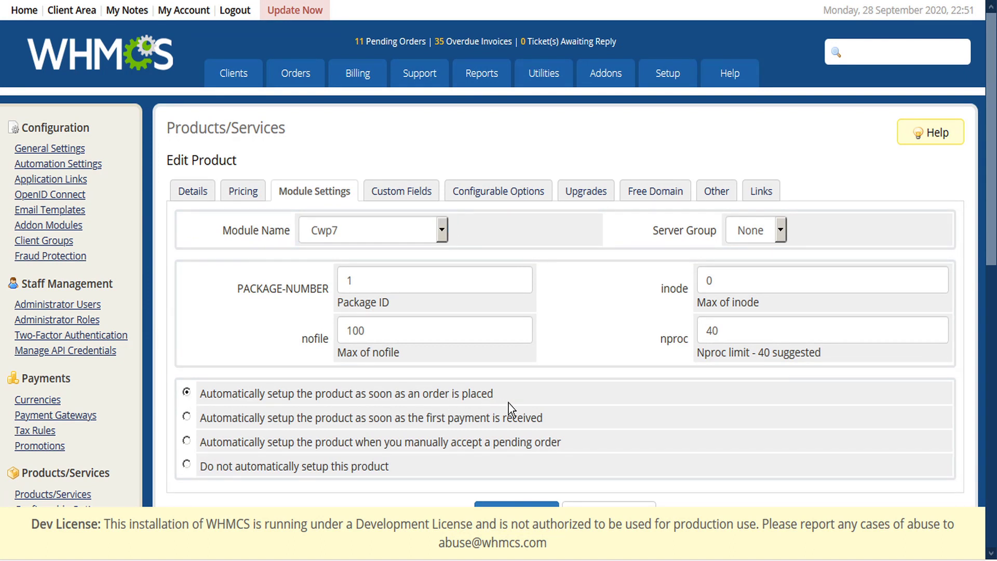
scroll(508, 403, down, 2)
click(505, 436)
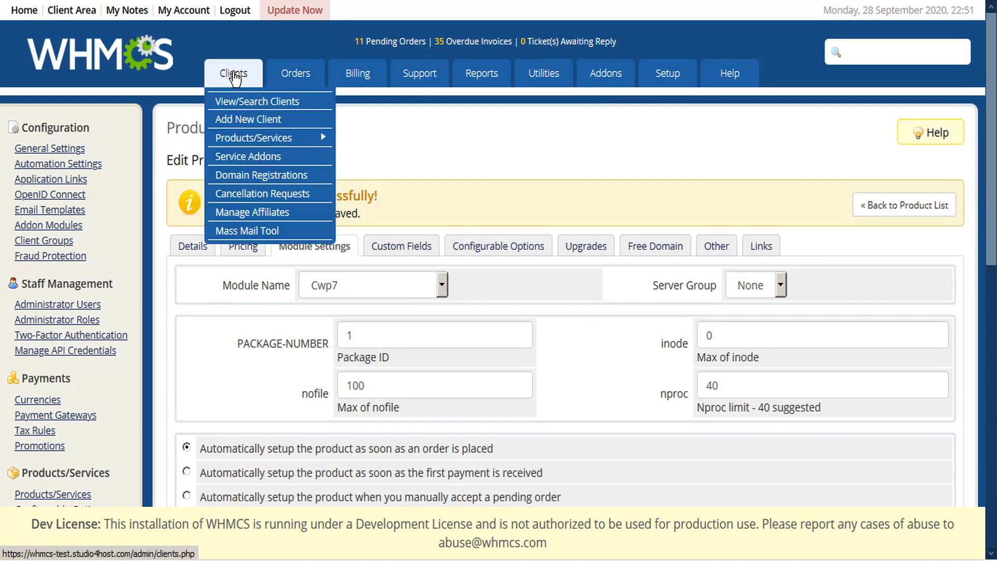
Fill the Add New Client form's first name, last name and e-mail, then add the client
mouse_move(231, 78)
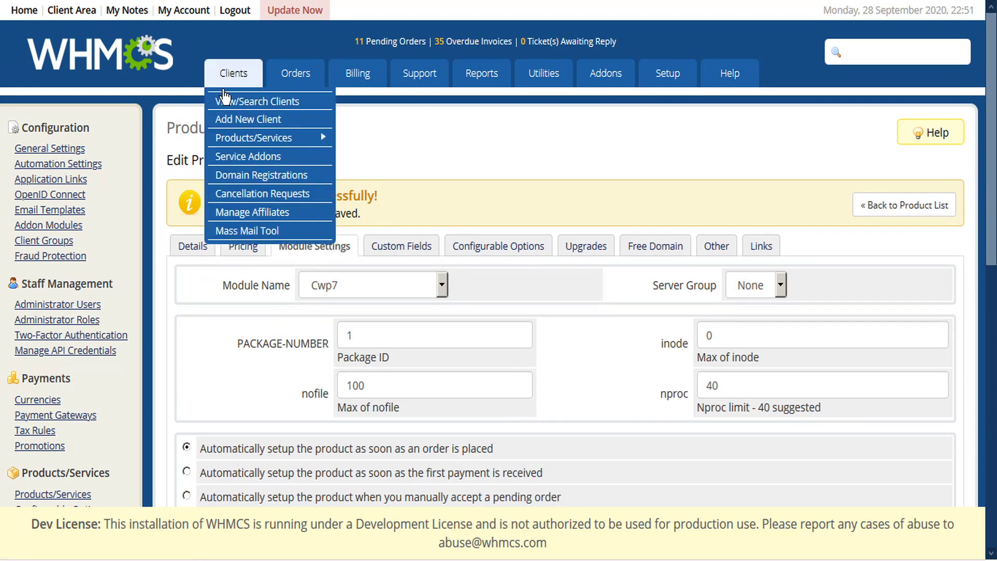
click(230, 121)
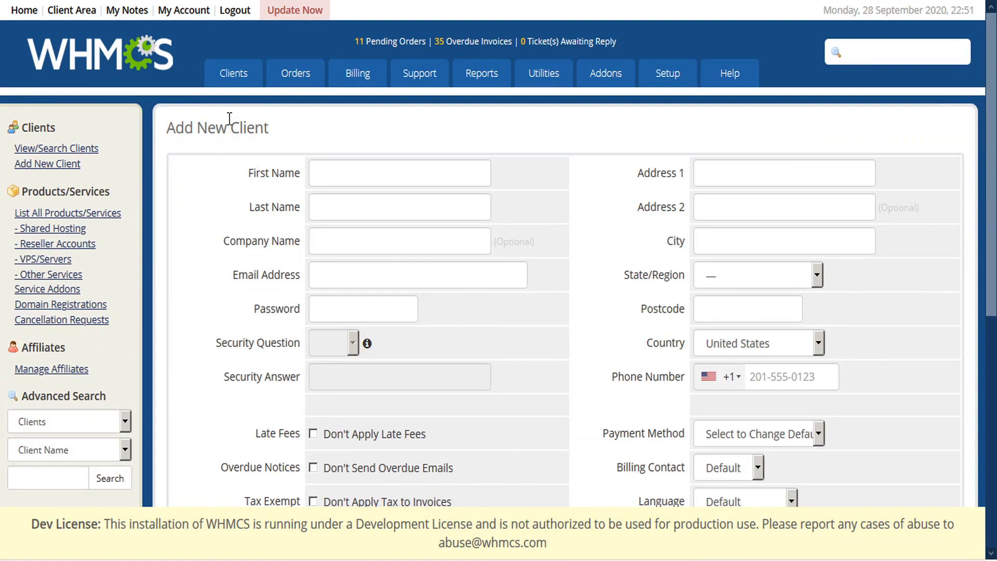
click(360, 171)
click(343, 196)
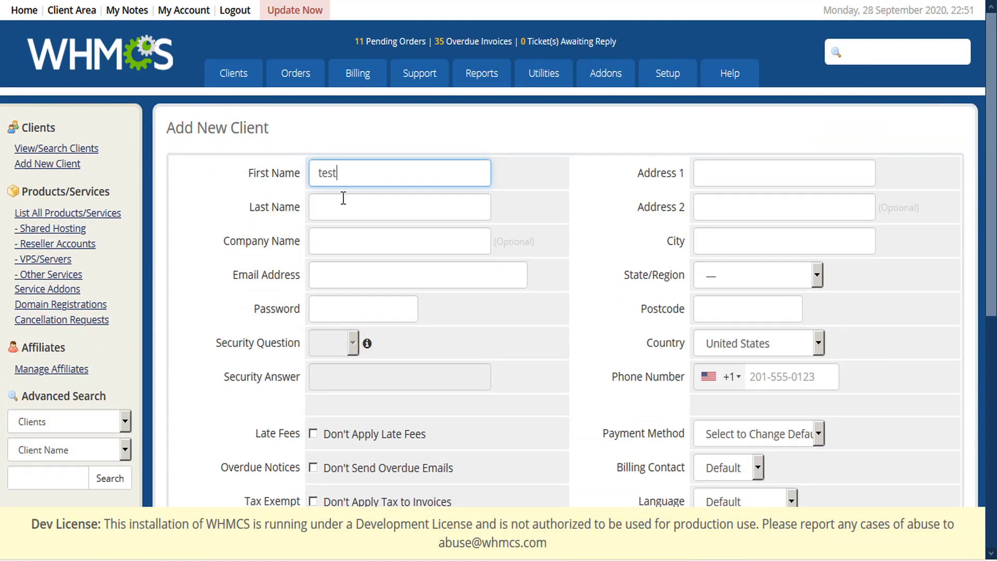
click(332, 205)
click(335, 233)
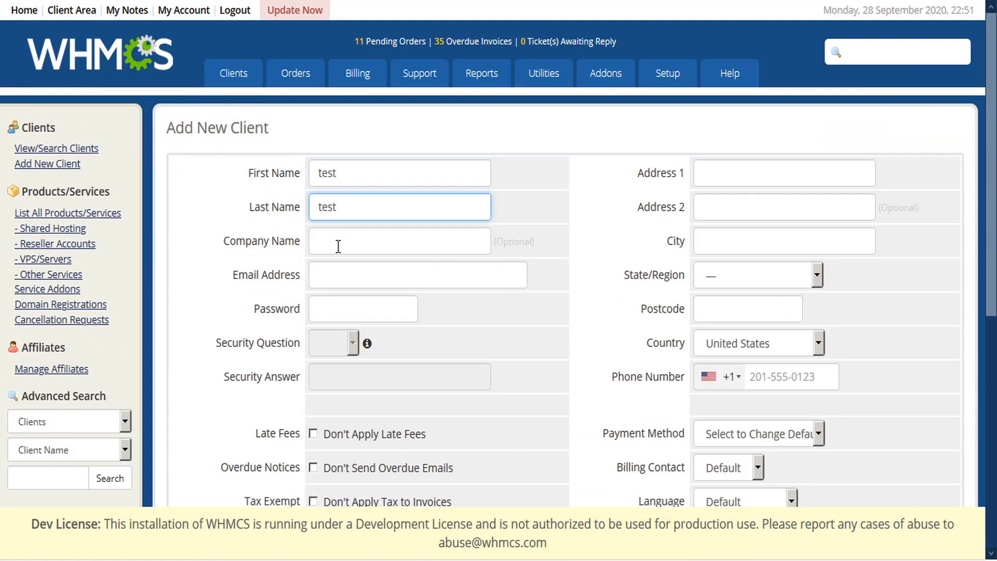
click(334, 274)
click(337, 297)
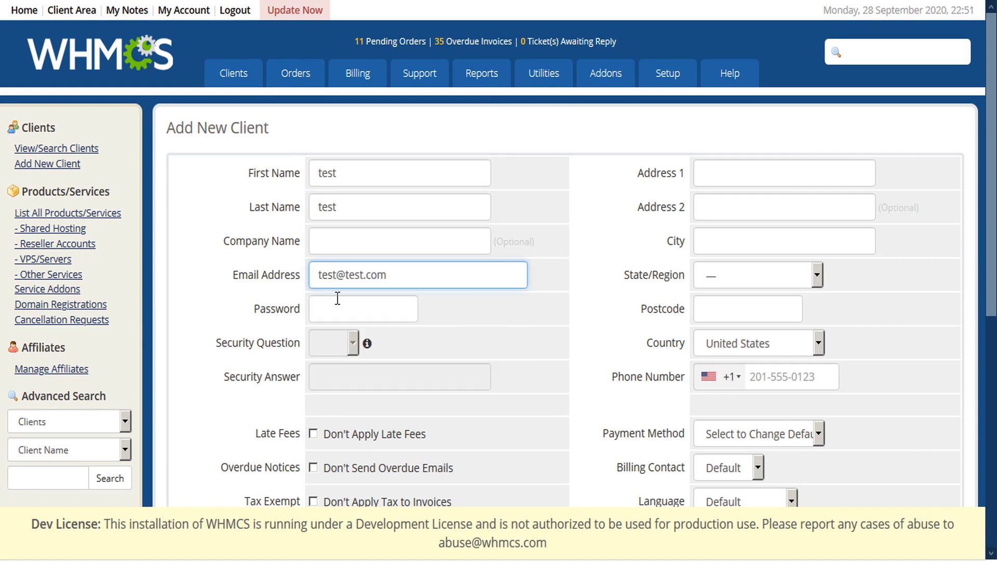
scroll(436, 281, down, 8)
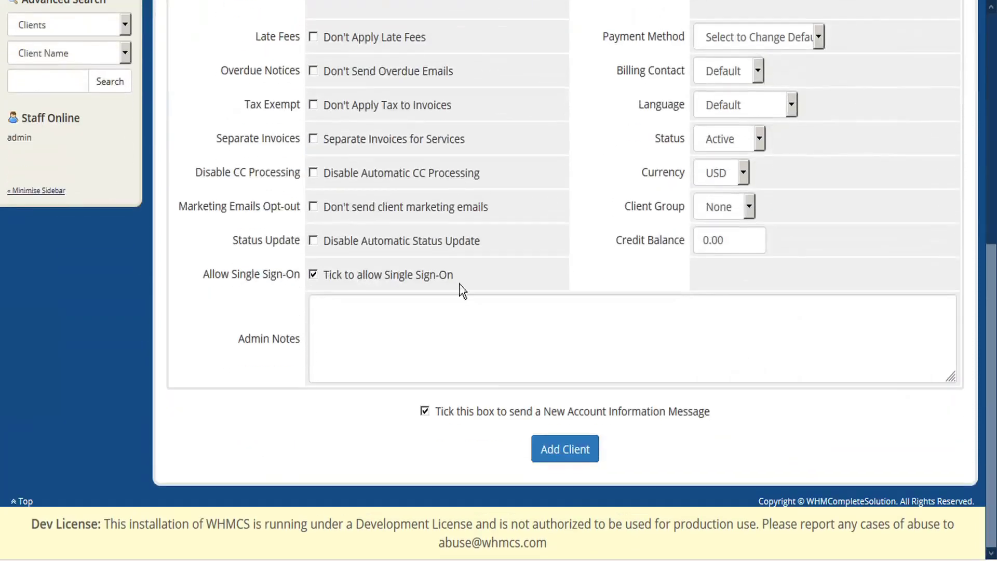
click(569, 455)
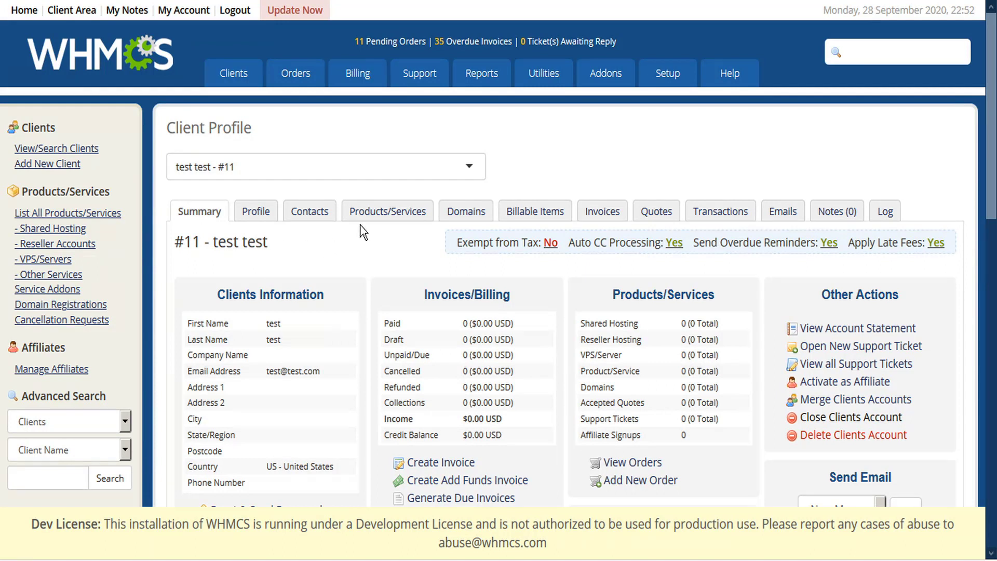
From the client's Products/Services tab, submit a cwp test demo order for domain test.test.com
click(381, 214)
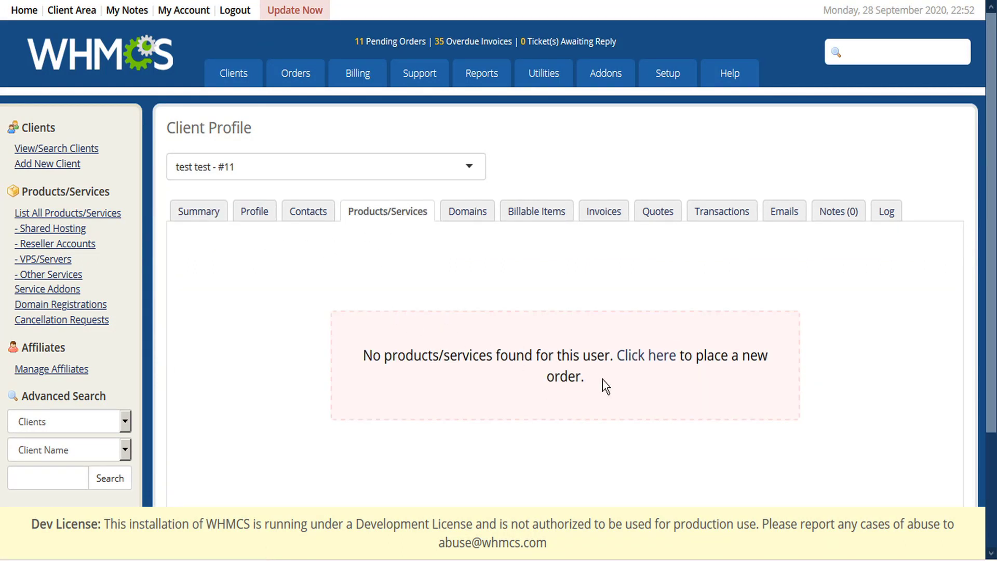
click(646, 357)
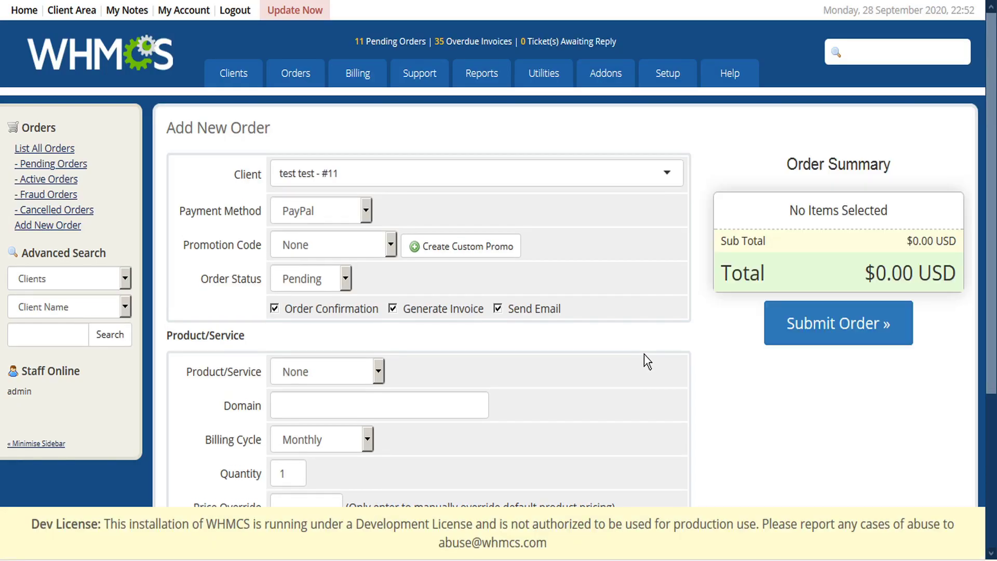
click(378, 371)
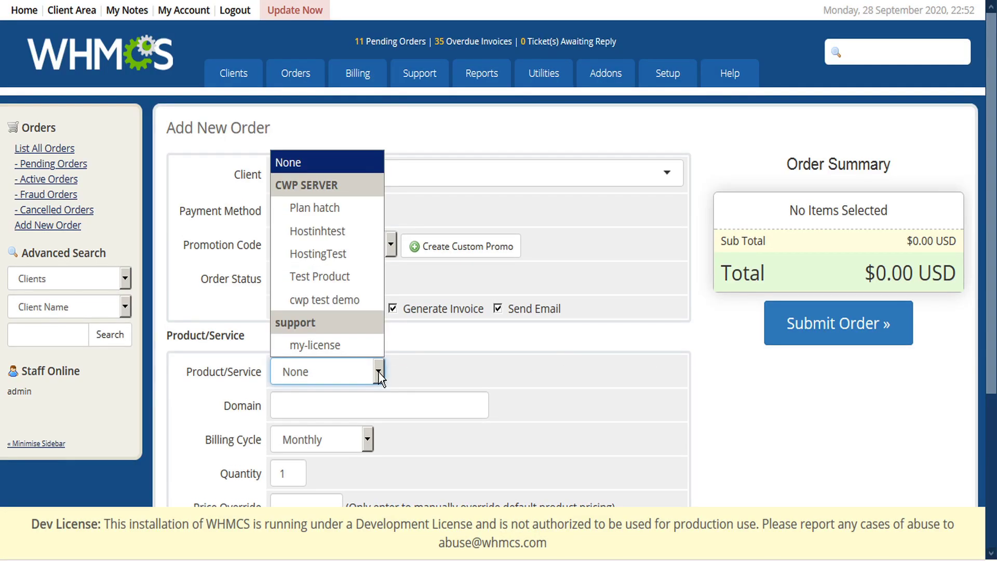
click(338, 299)
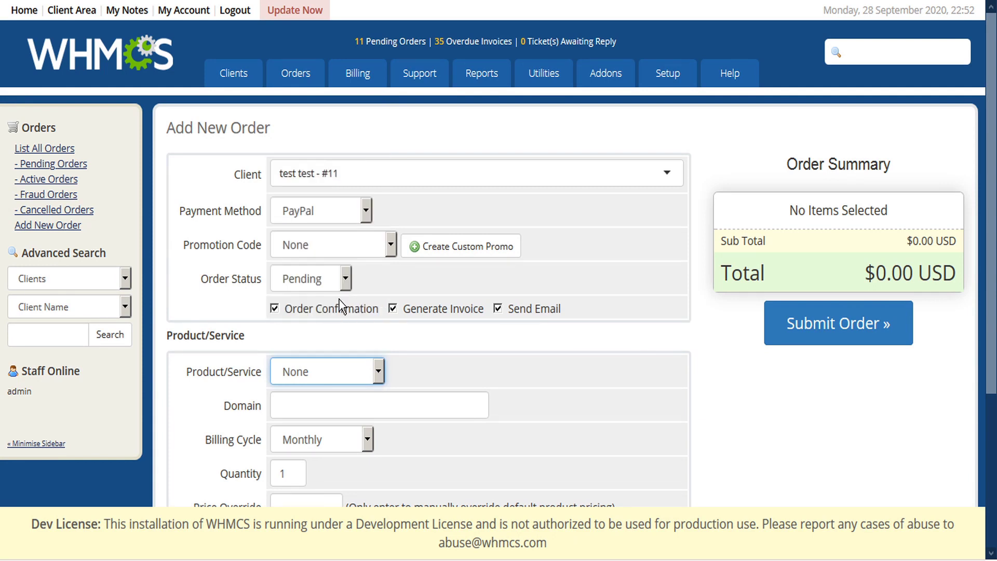
click(293, 409)
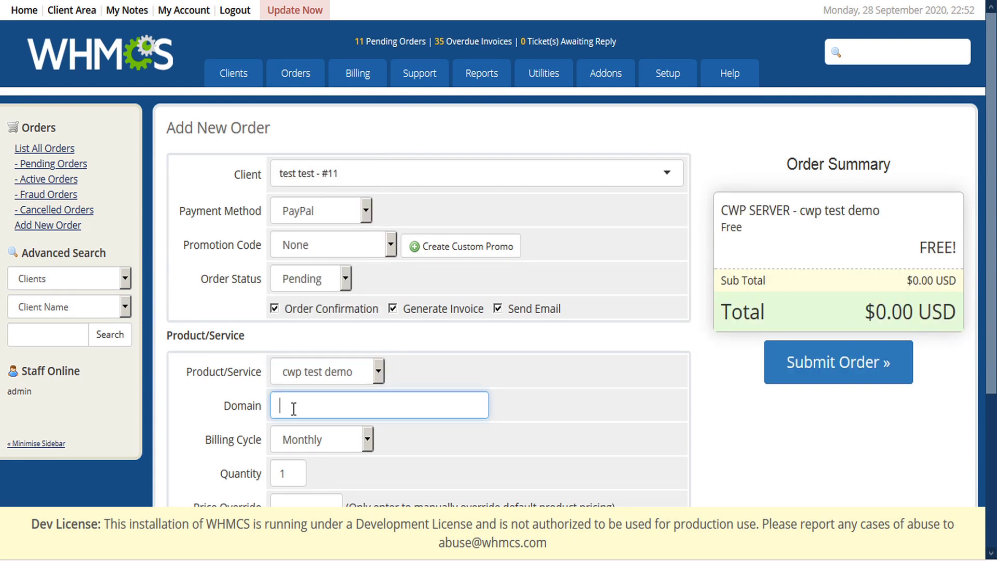
text(test.test.com)
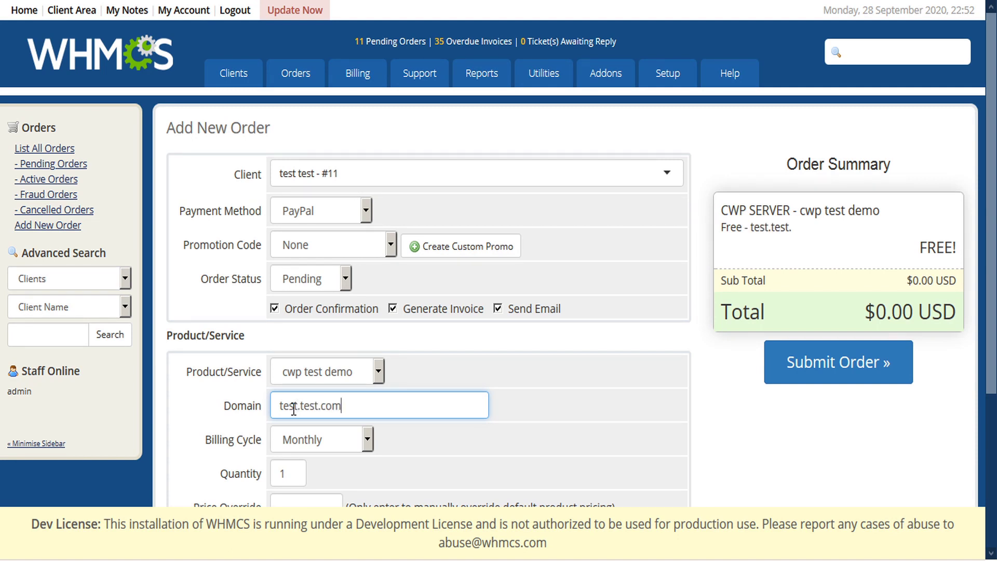
click(789, 369)
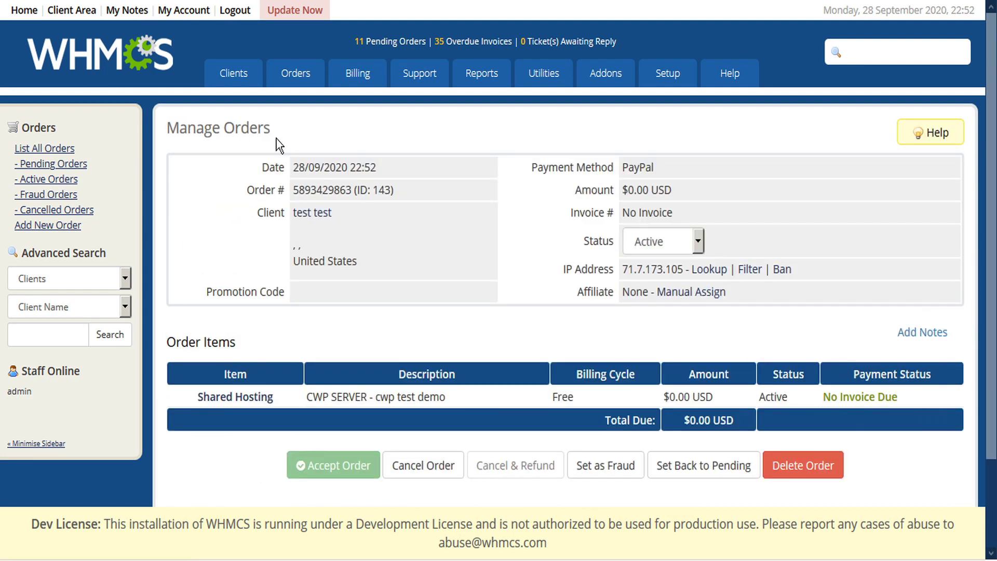
Open the test client from the orders list and scroll its cwp test demo service to Module Commands
mouse_move(296, 73)
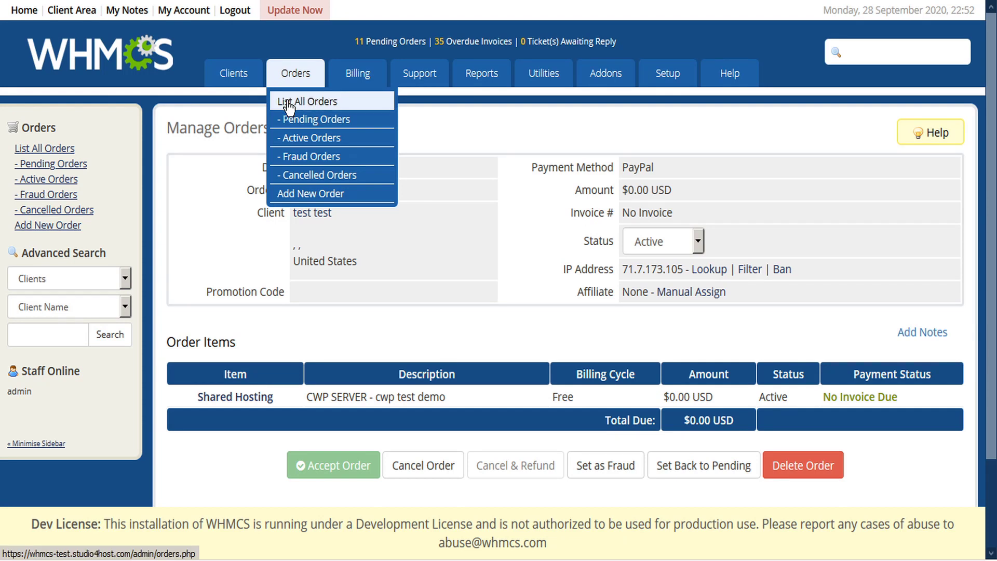
click(289, 103)
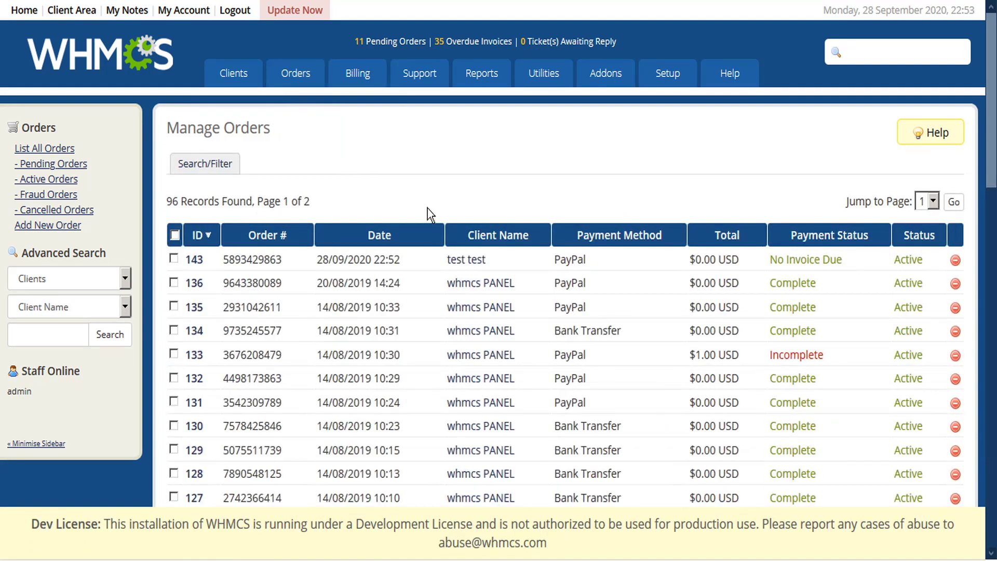
click(465, 261)
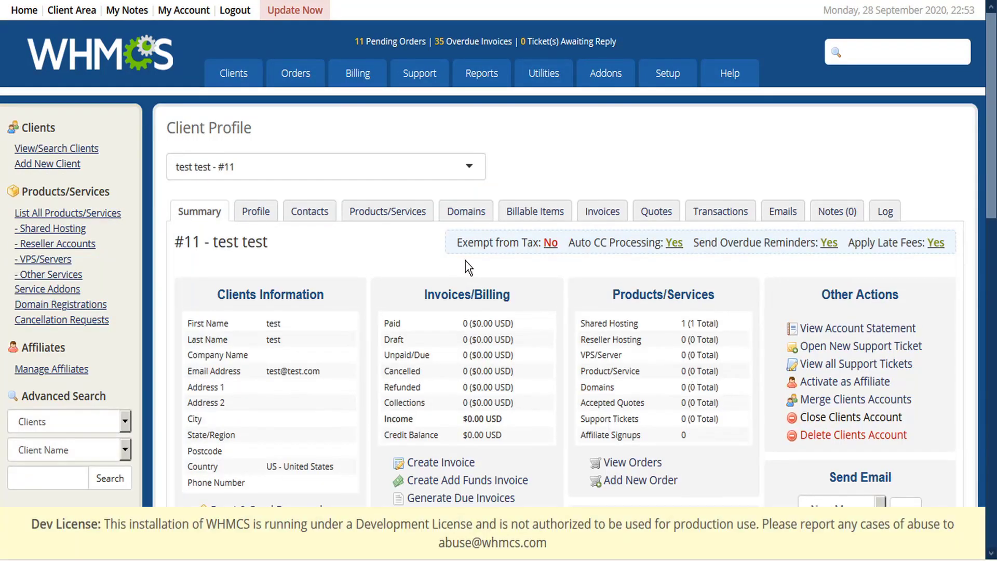
click(398, 220)
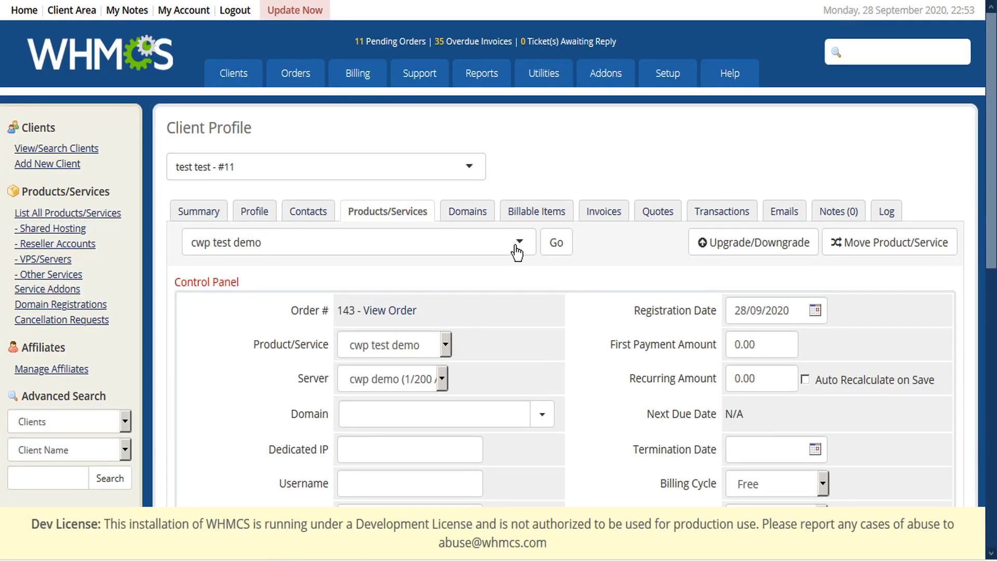
scroll(517, 246, down, 6)
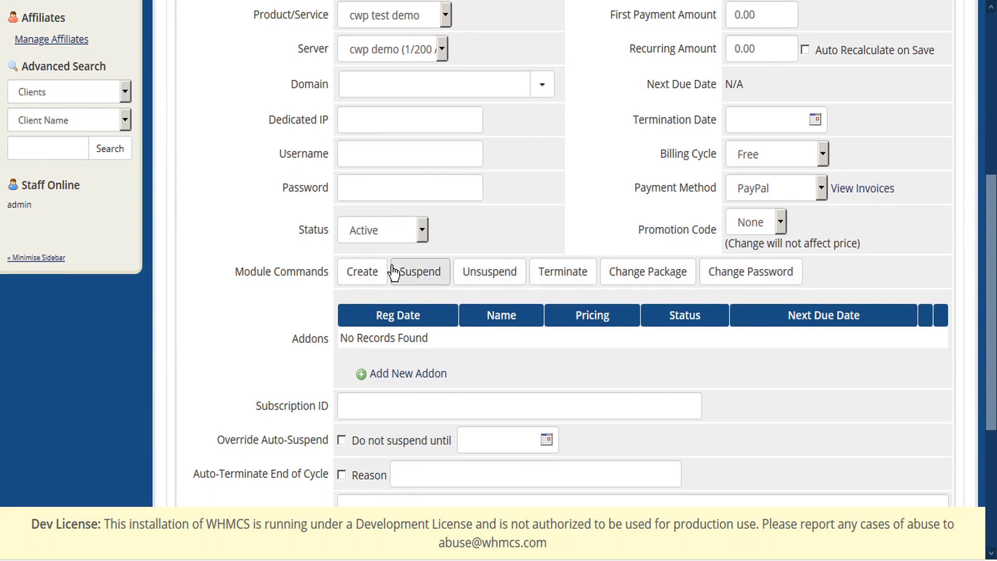
scroll(269, 266, up, 5)
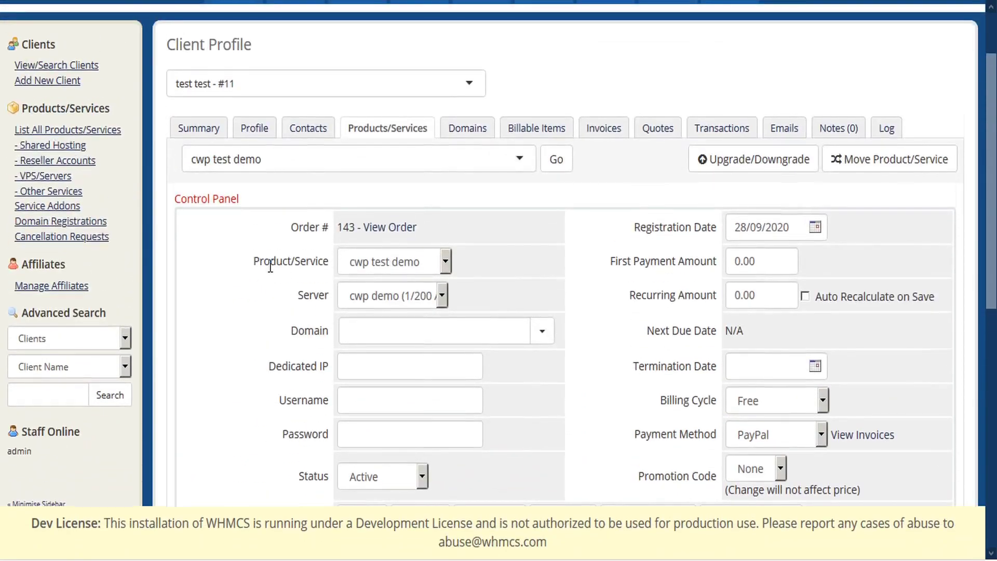
scroll(270, 266, down, 2)
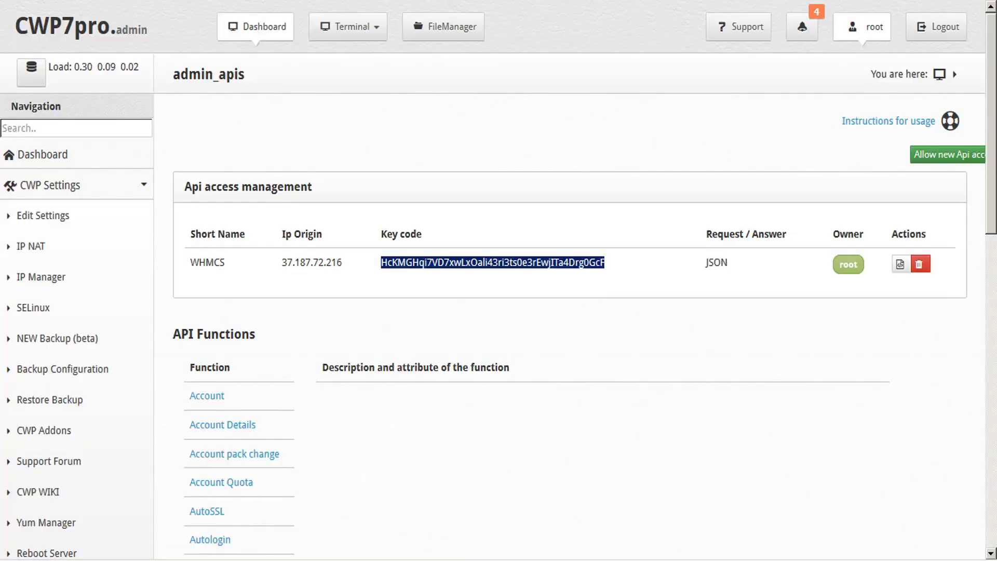
Open List Accounts under User Accounts in CWP and highlight the total of 4 accounts
click(139, 192)
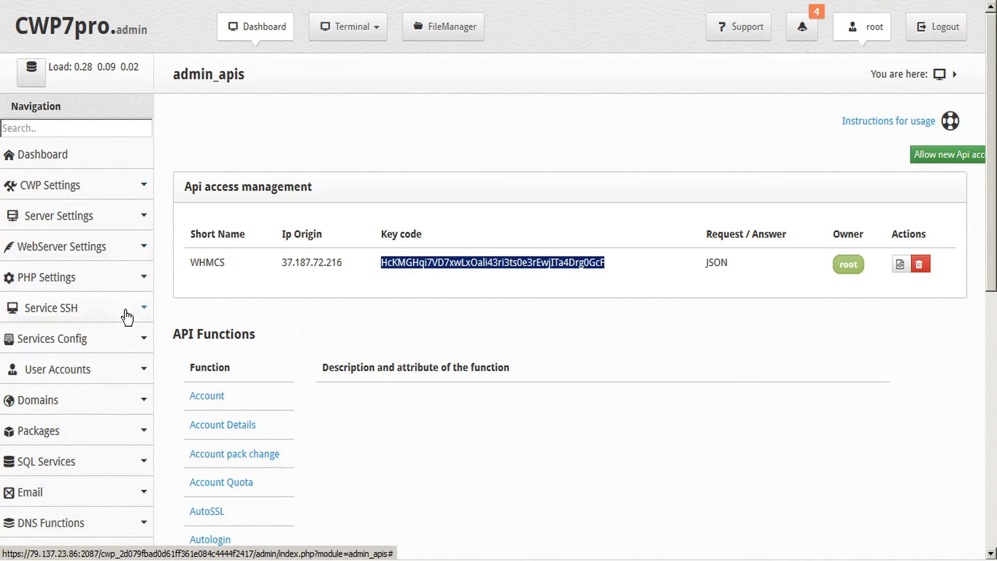
click(137, 372)
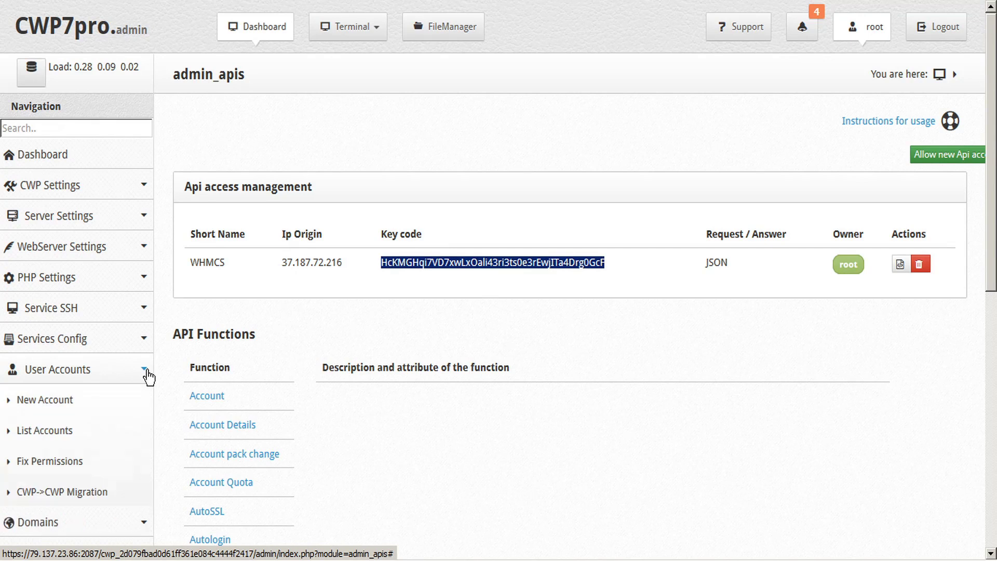
click(55, 436)
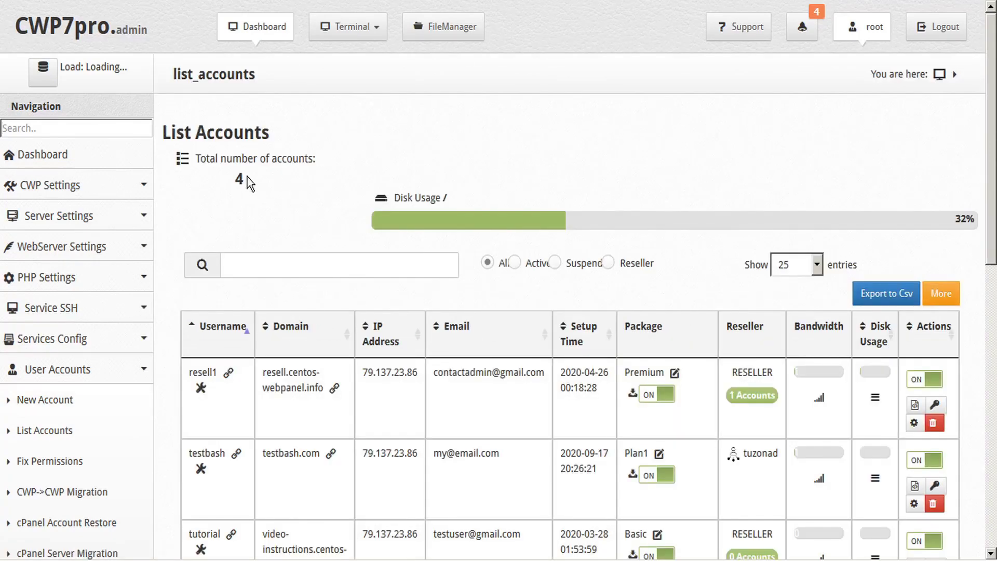
drag(253, 179, 196, 160)
click(249, 179)
scroll(249, 178, down, 1)
scroll(249, 179, down, 2)
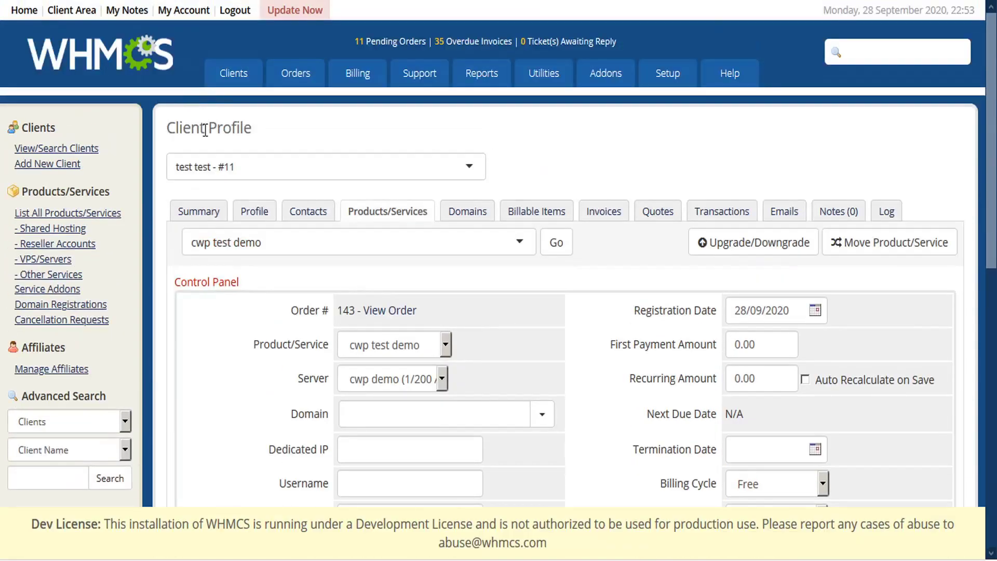
Run the Create module command on the cwp test demo service and confirm it
scroll(247, 225, down, 2)
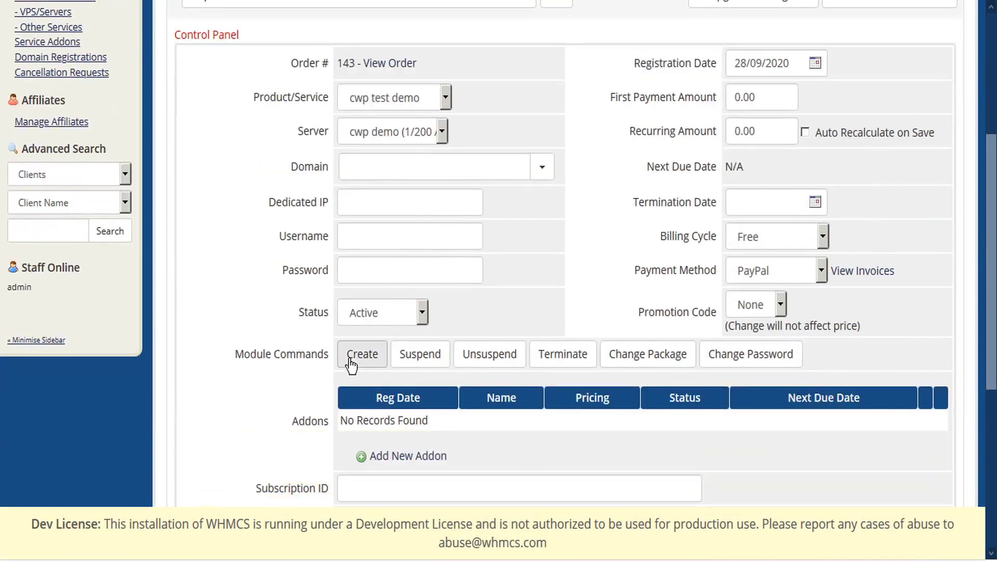
click(365, 358)
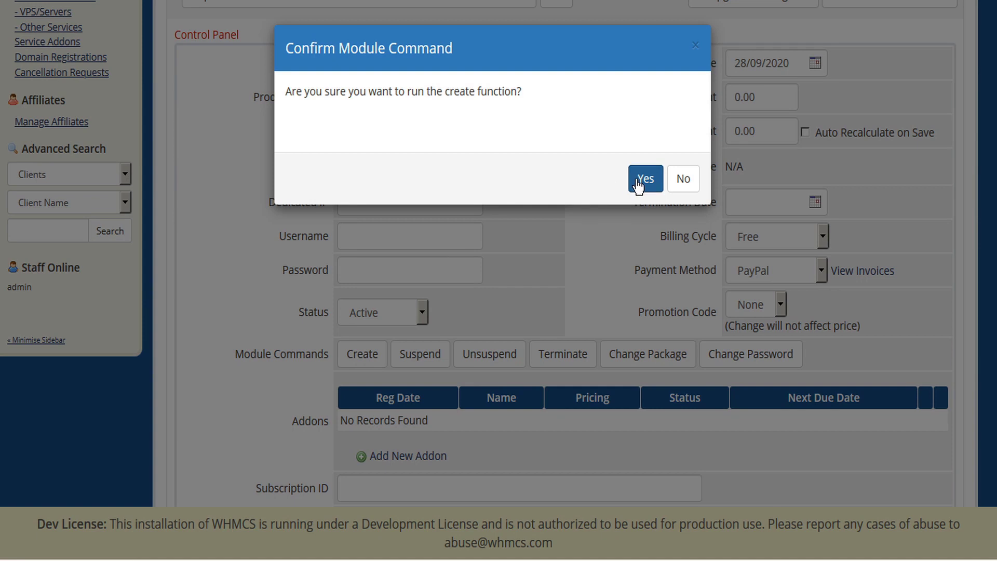
click(645, 178)
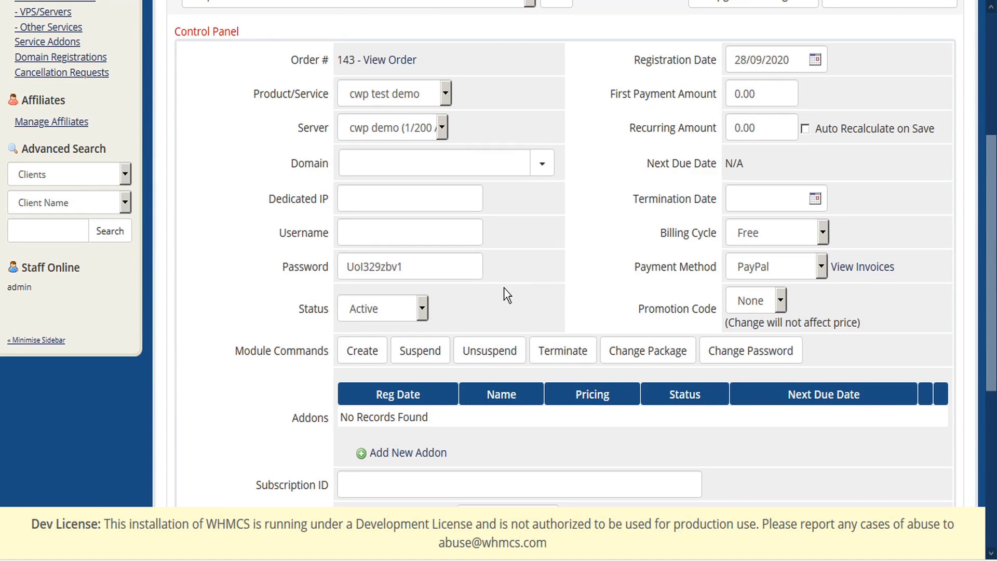
scroll(501, 283, up, 5)
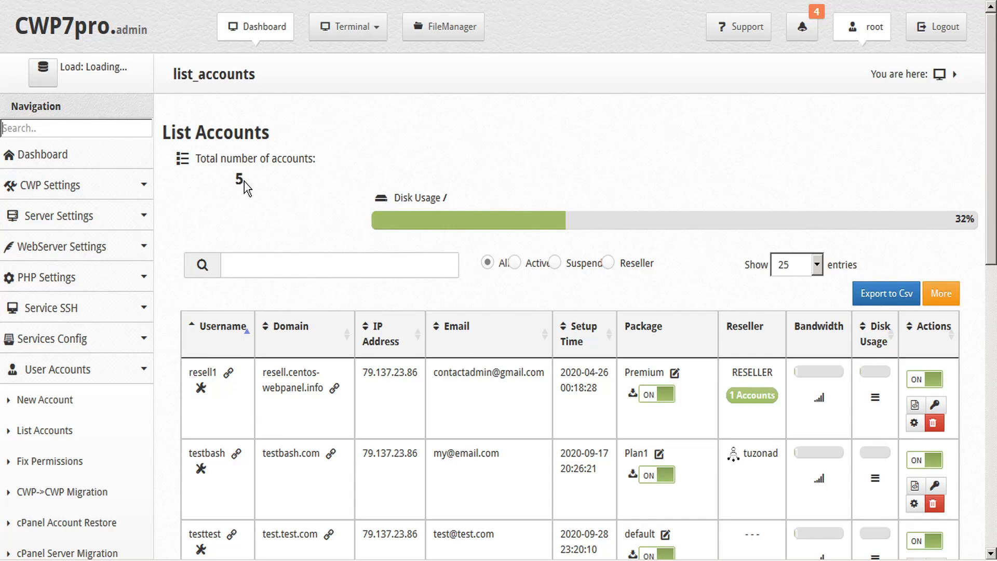
Scroll CWP's account list, now totalling 5, to find the new testtest account for test.test.com
scroll(244, 183, down, 3)
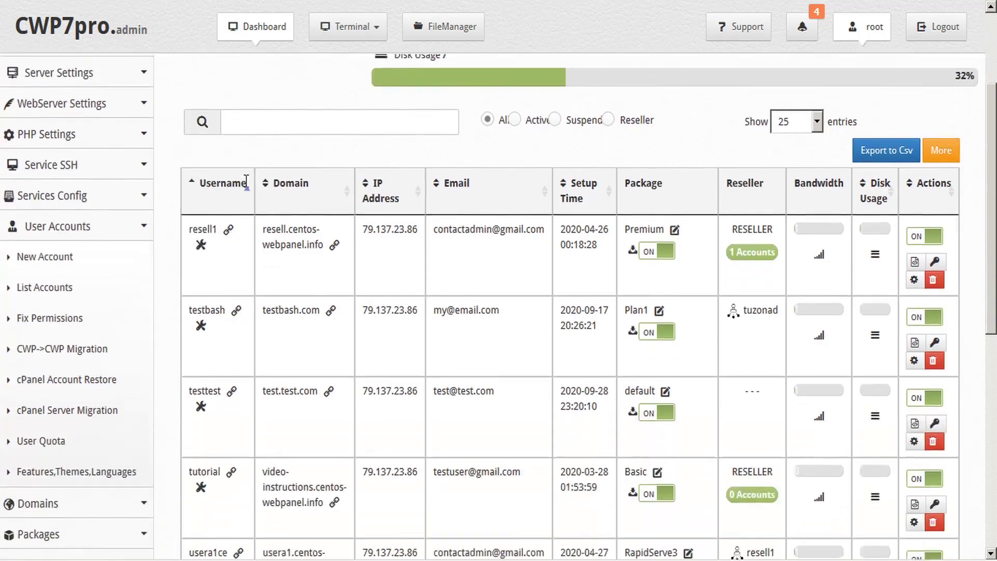
scroll(244, 307, down, 2)
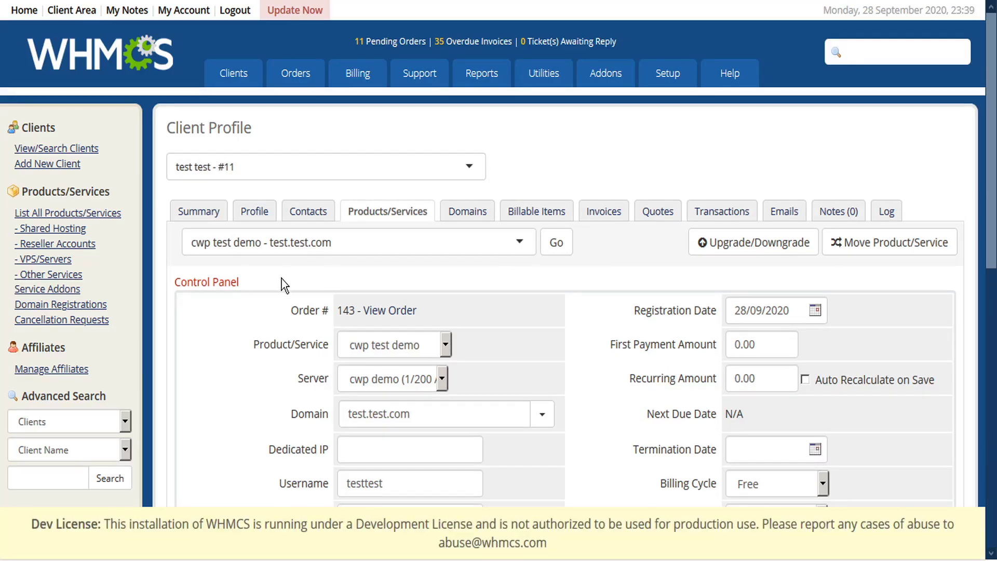
Suspend the testtest service from Module Commands with suspension reason 'test'
scroll(282, 285, down, 8)
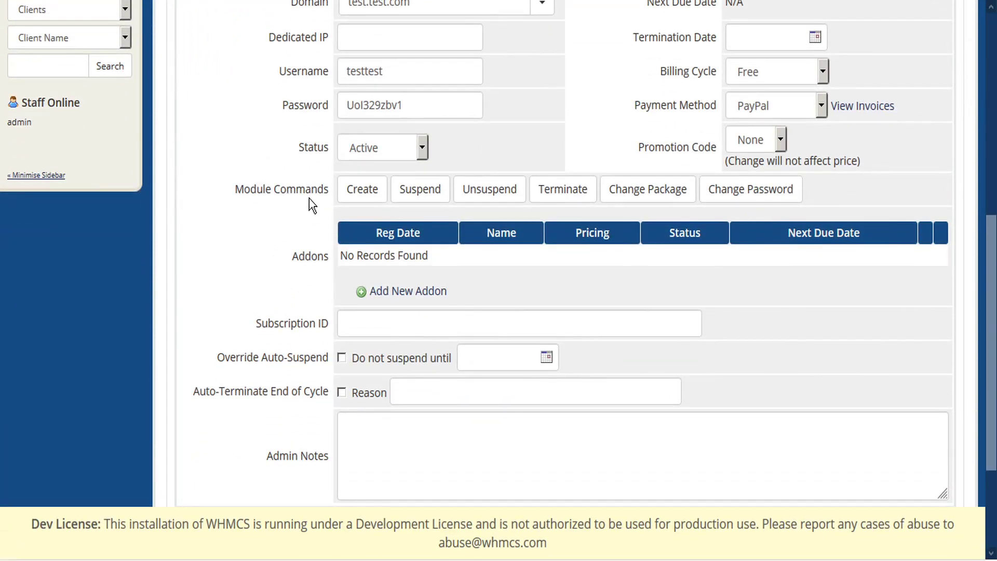
click(420, 197)
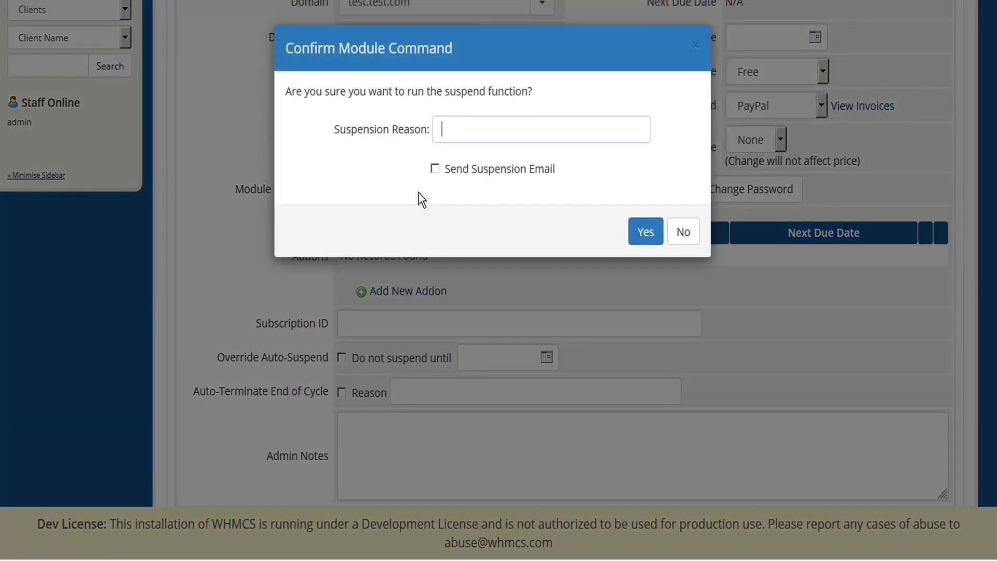
text(tes)
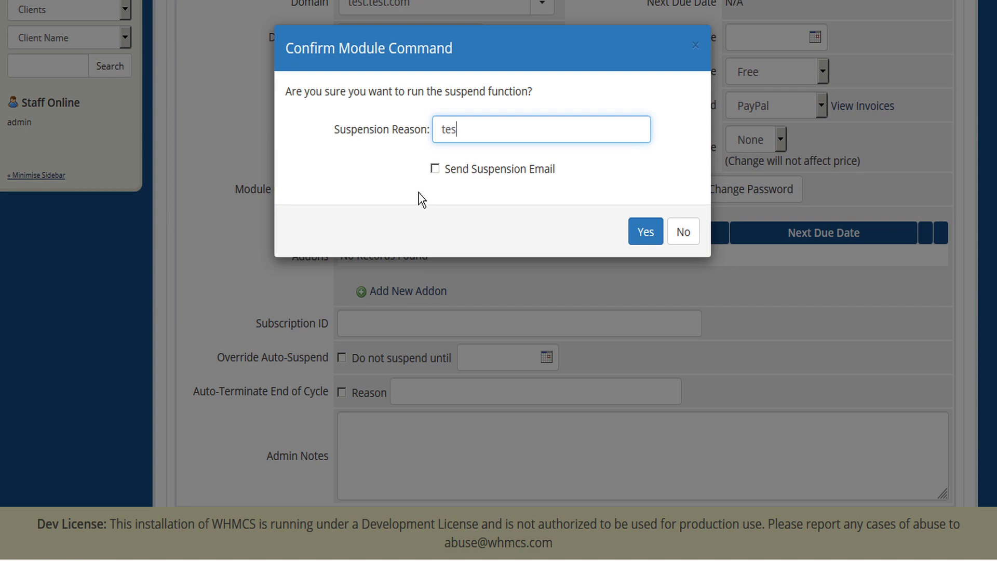
text(t)
click(643, 237)
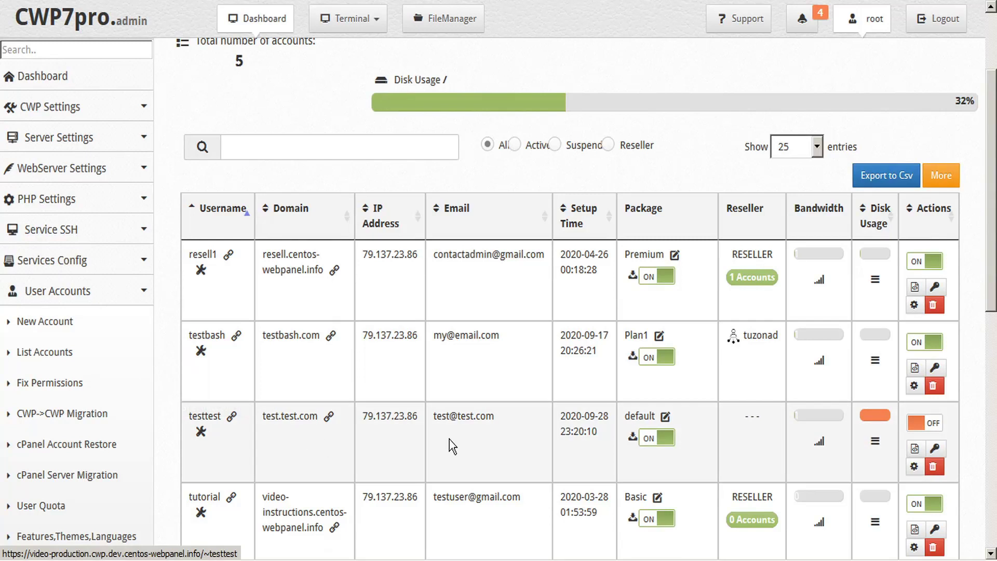
Check that the testtest row in CWP's account list shows its toggle OFF
mouse_move(872, 418)
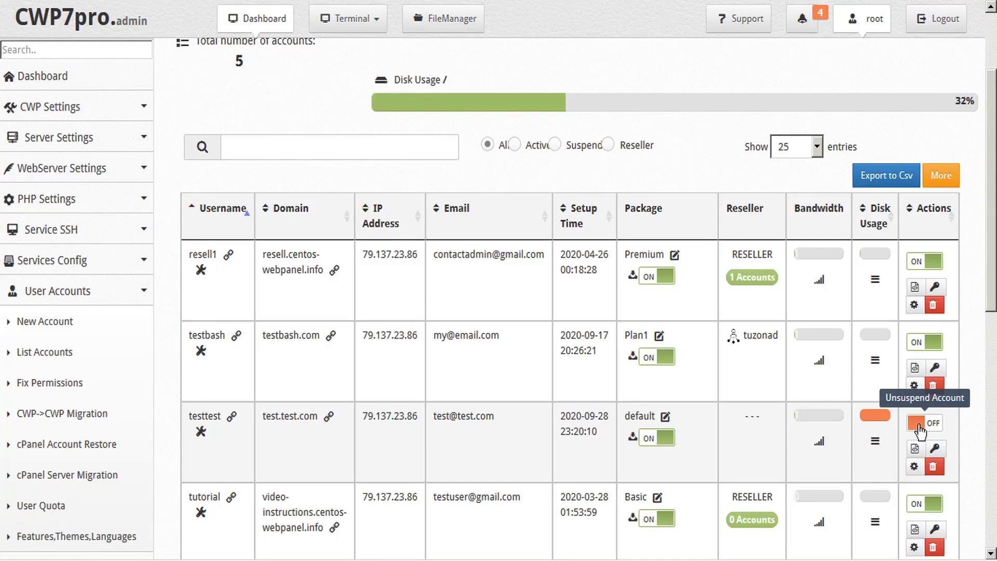
scroll(539, 429, up, 2)
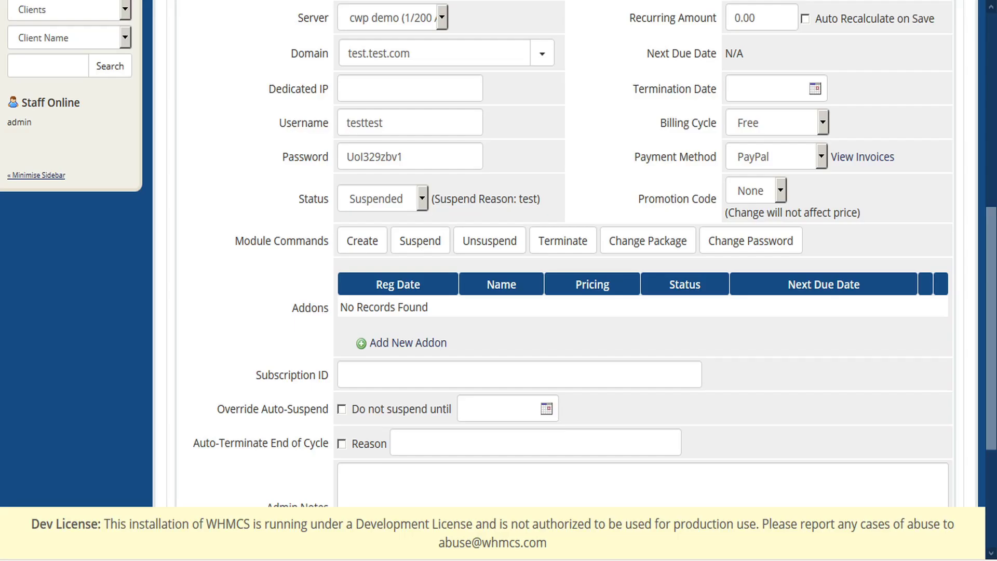
Run Unsuspend on the testtest service and confirm it
click(496, 241)
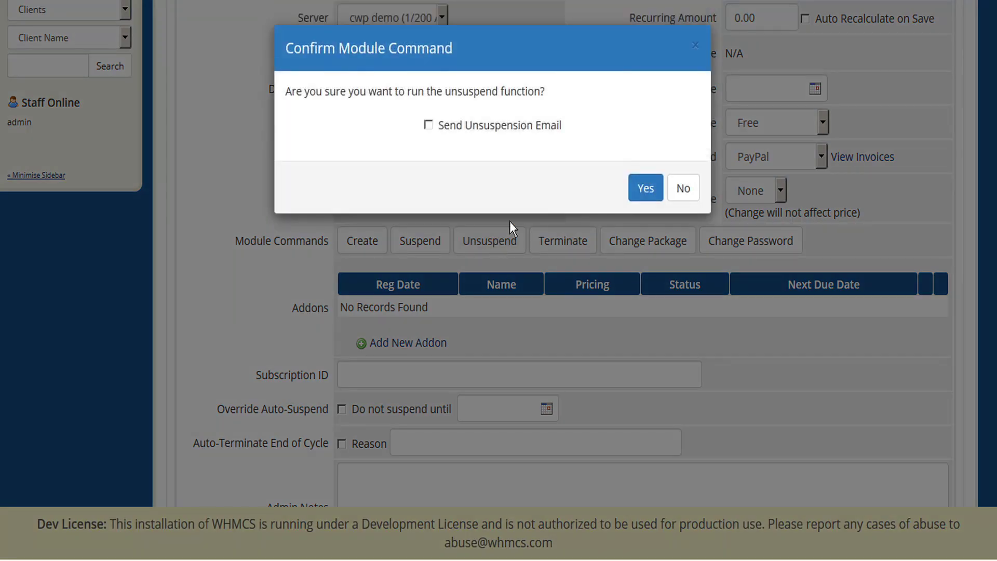
click(640, 192)
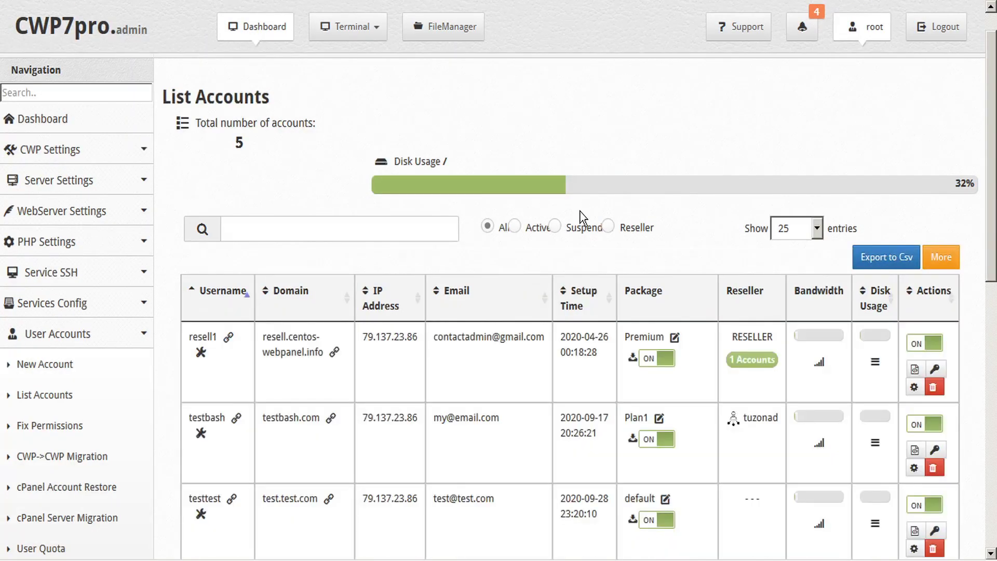
Scroll CWP's account list to the testtest row and verify its toggle shows ON
scroll(582, 217, down, 3)
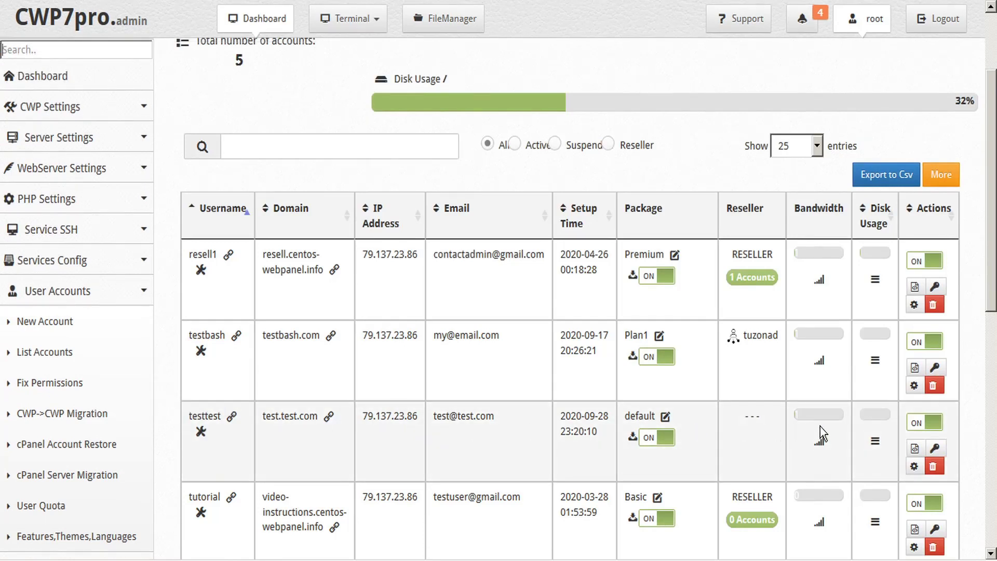
click(3, 50)
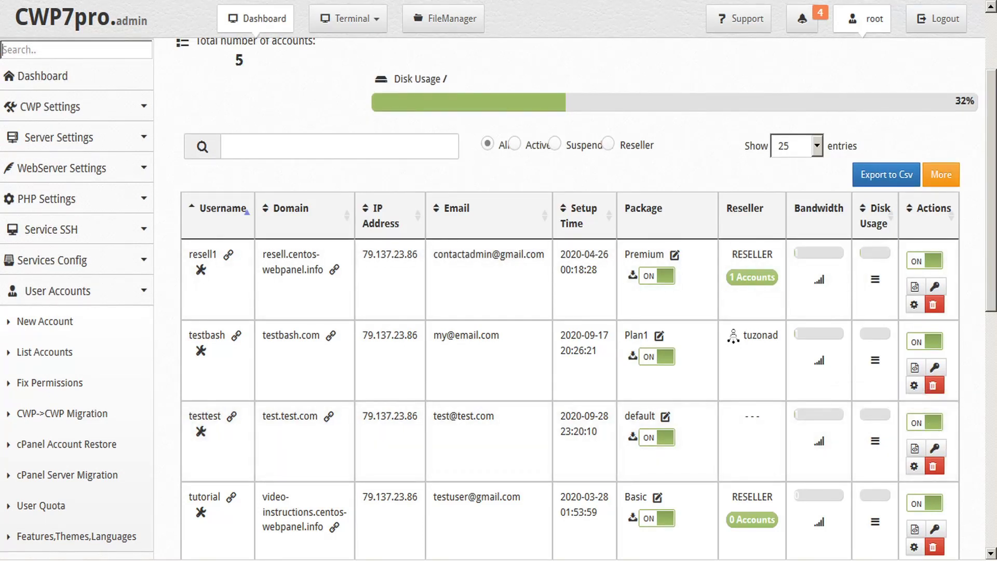